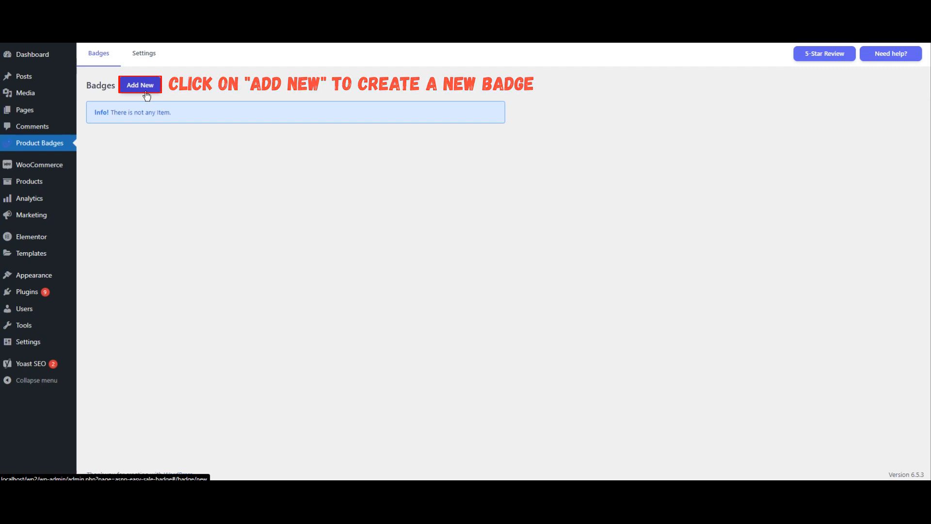
- Create a new product badge and name it Badge-1
click(147, 95)
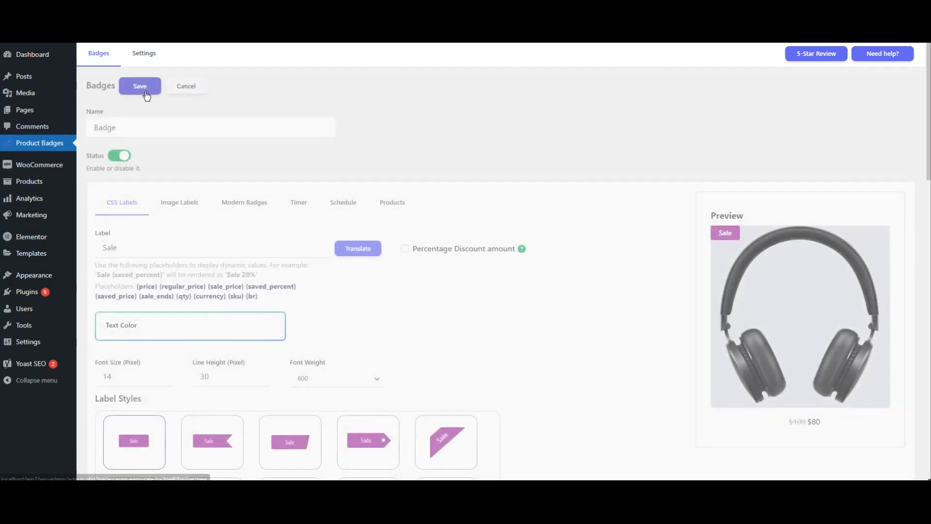
click(158, 126)
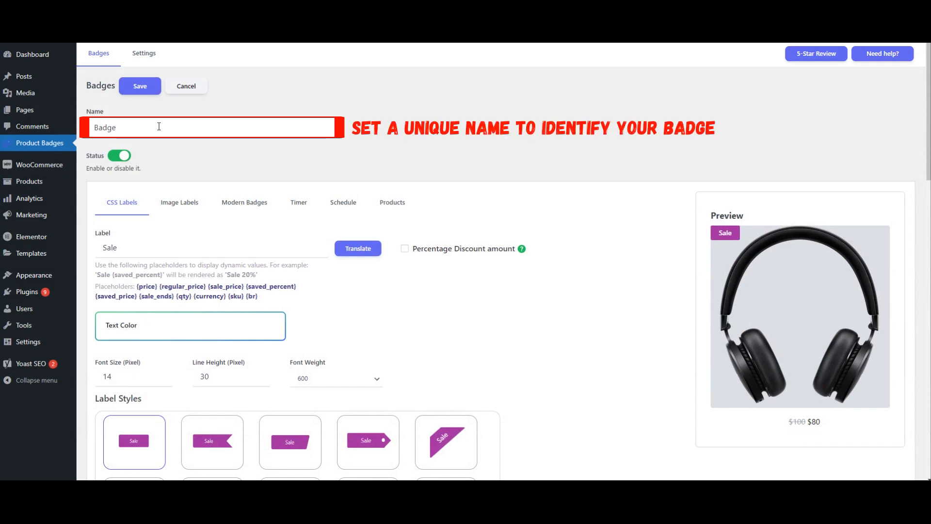
text(-1)
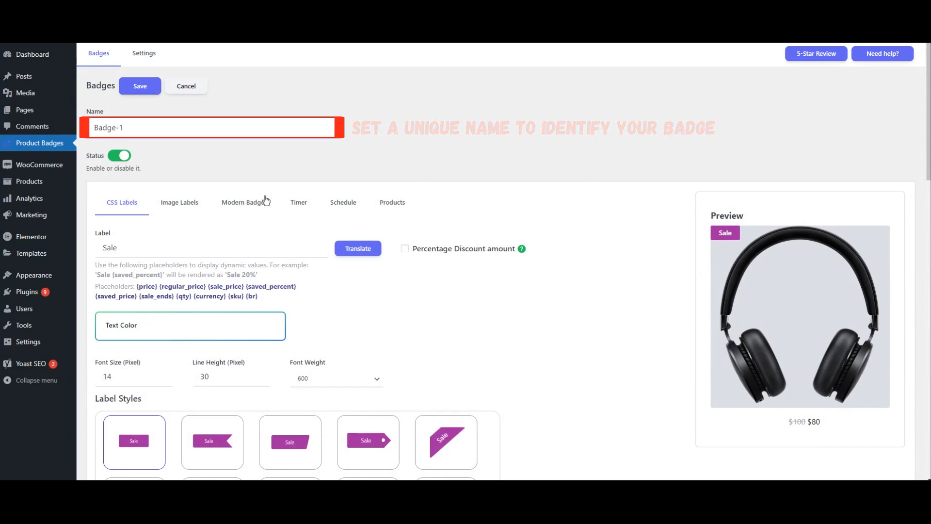
- Choose the full-width bar label style for the badge and set its label text to "Featured"
scroll(470, 262, down, 3)
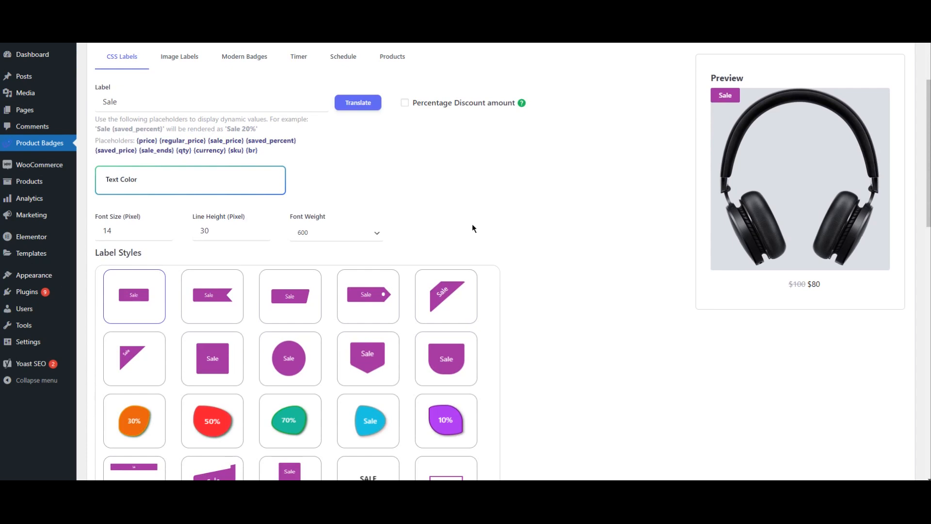
scroll(380, 175, down, 2)
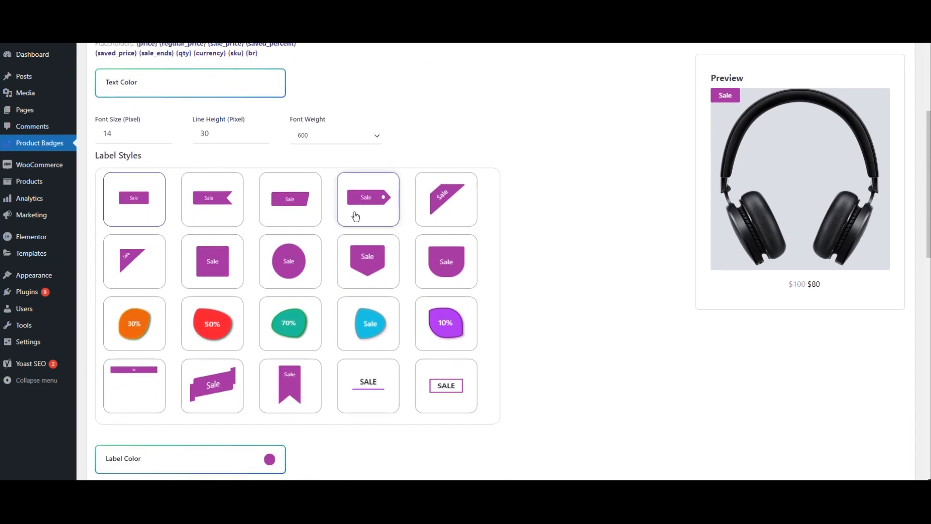
click(144, 395)
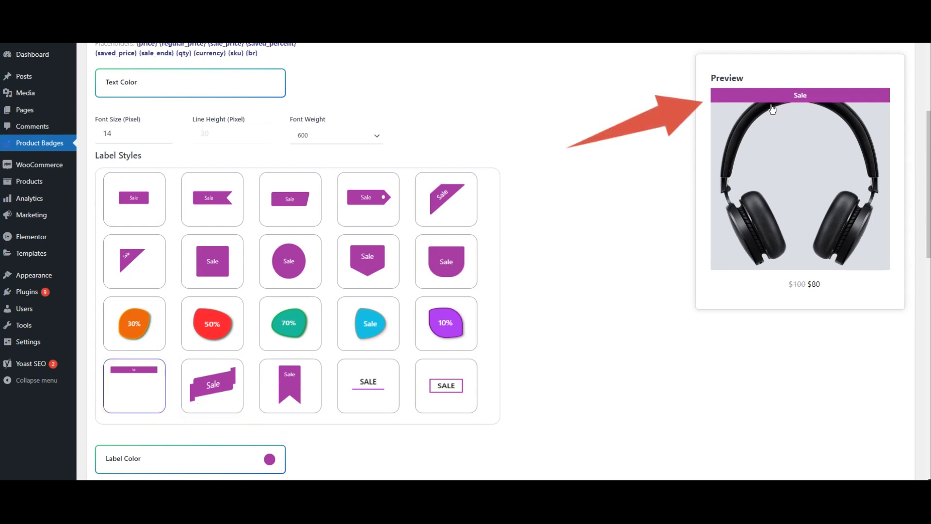
scroll(773, 109, up, 2)
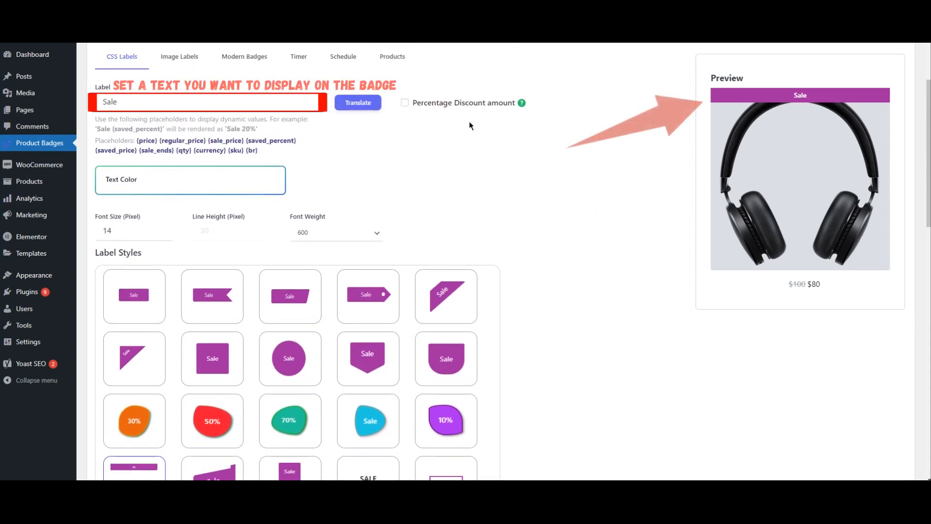
click(164, 107)
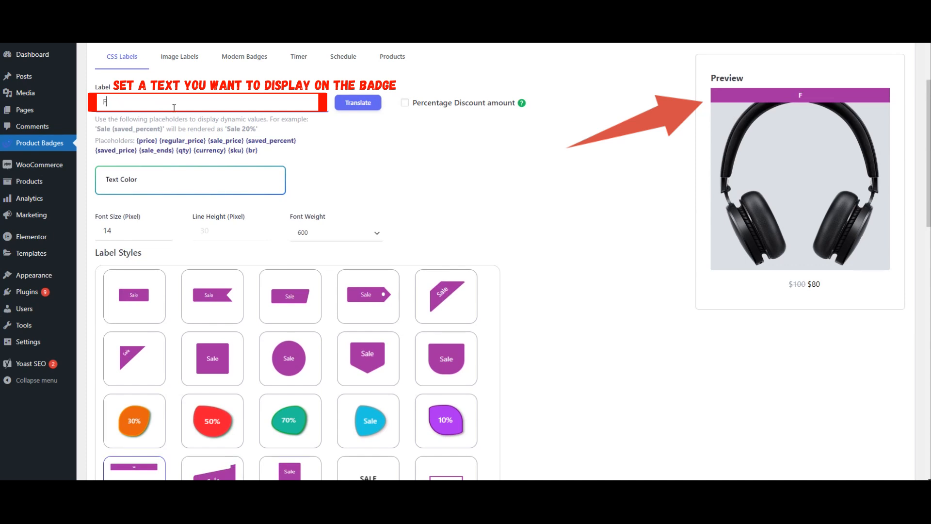
text(Featured)
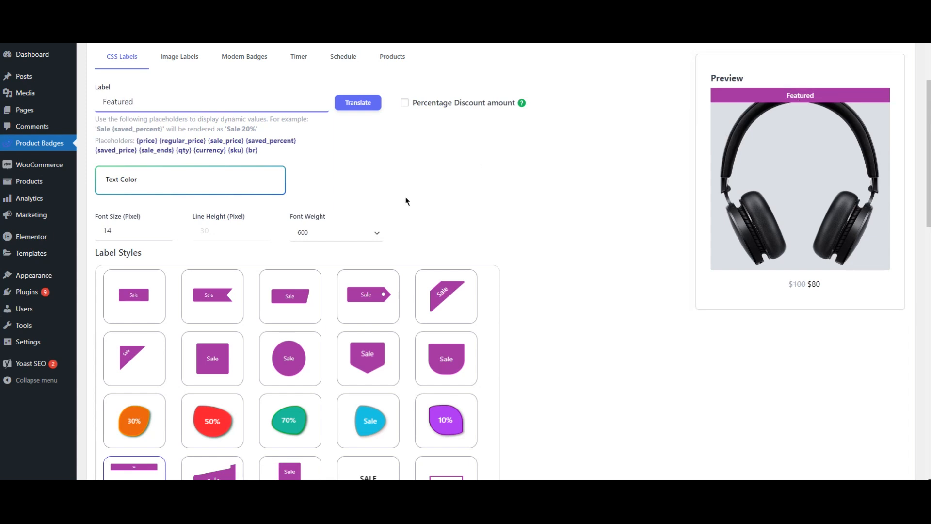
- Set the label color to the light coral swatch ff9494
scroll(405, 197, down, 6)
scroll(354, 270, down, 3)
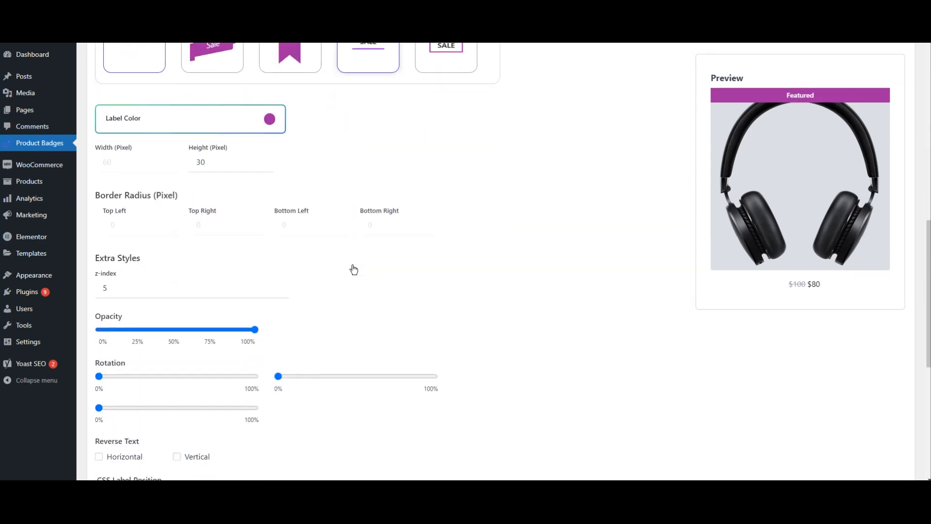
scroll(352, 269, down, 1)
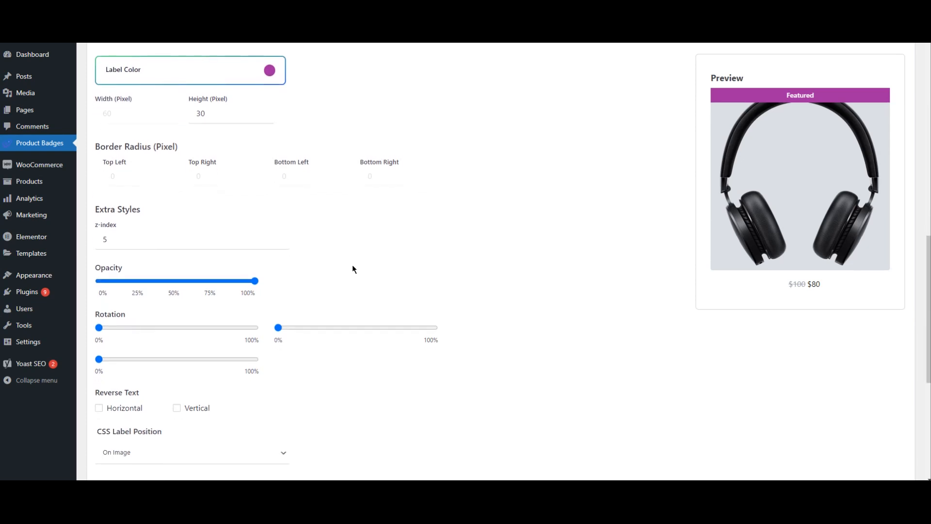
click(217, 83)
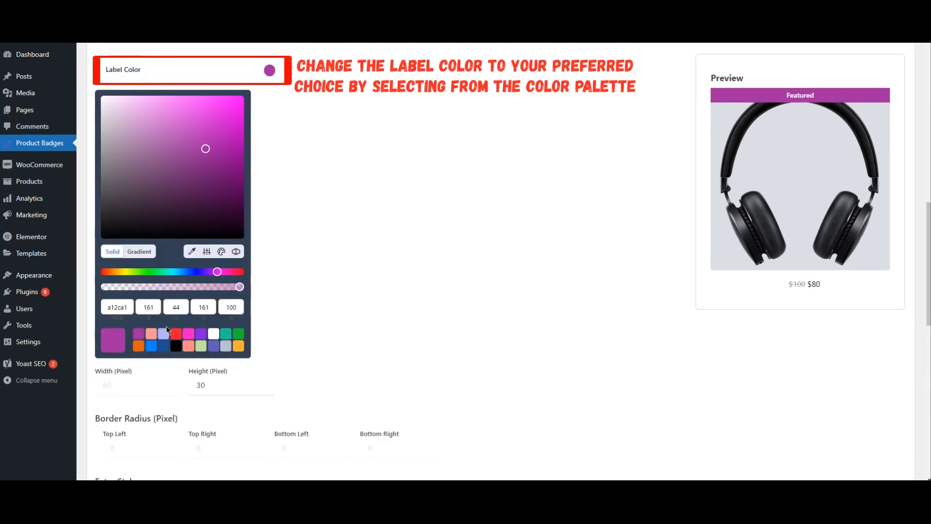
click(152, 333)
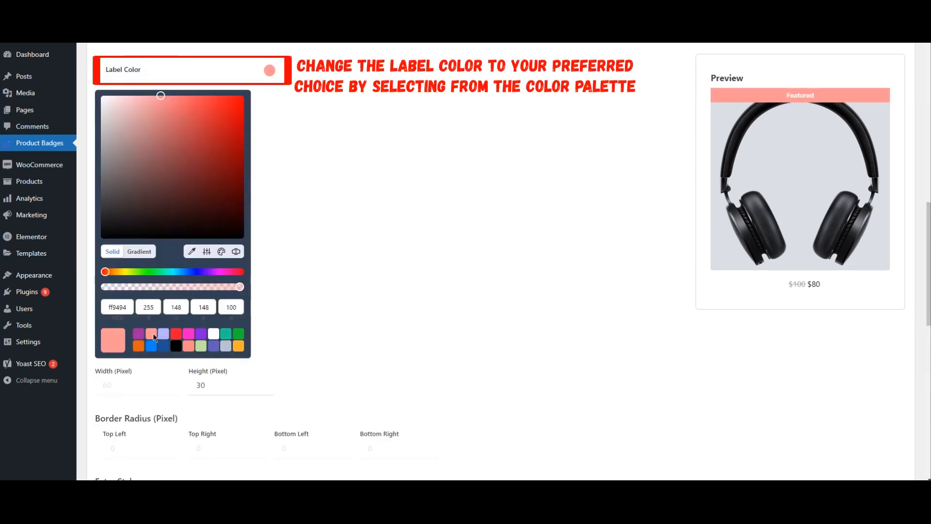
click(568, 189)
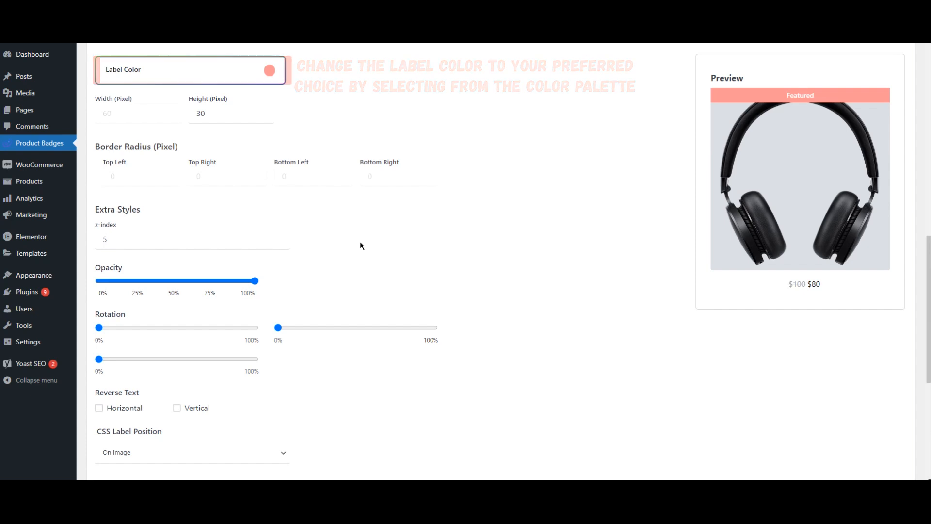
- Lower the label's opacity to slightly above 75% and set its top position offset to 10 pixels
drag(255, 281, 241, 286)
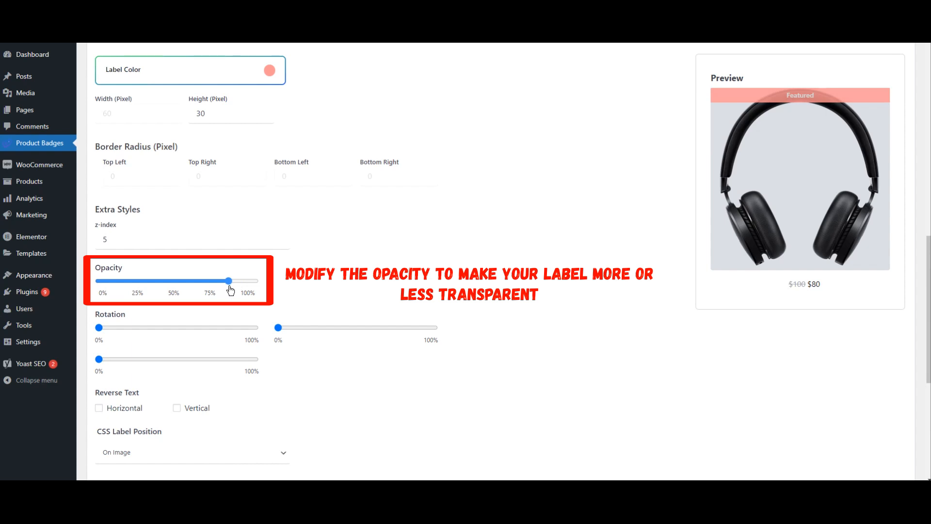
drag(229, 286, 232, 286)
scroll(355, 253, down, 1)
scroll(355, 255, down, 4)
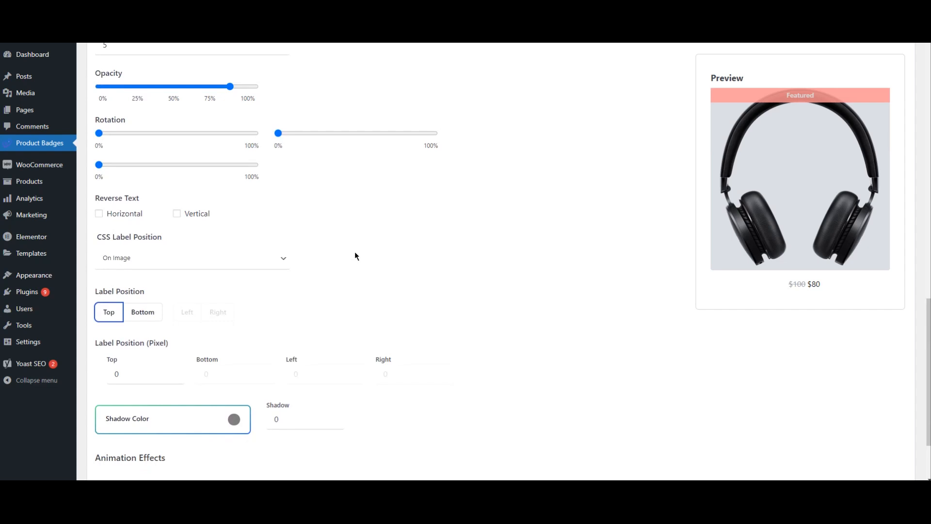
scroll(355, 255, down, 2)
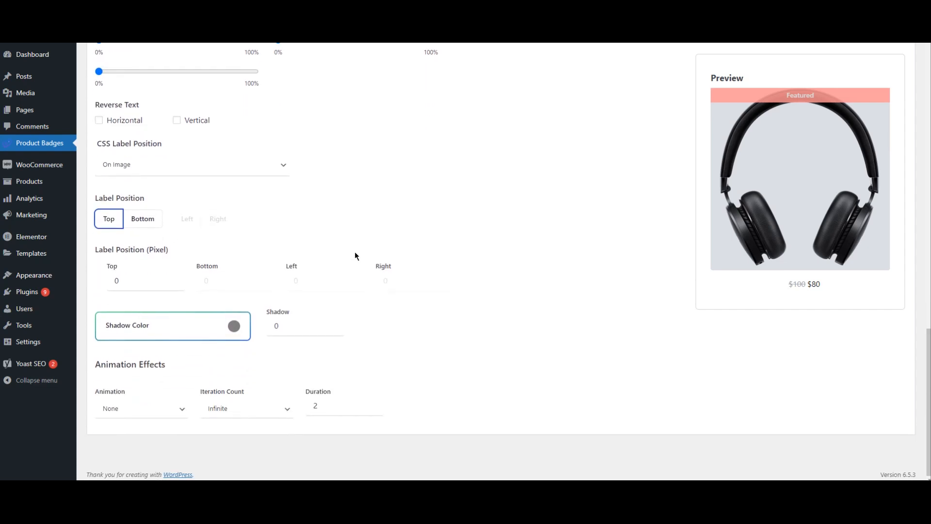
click(173, 279)
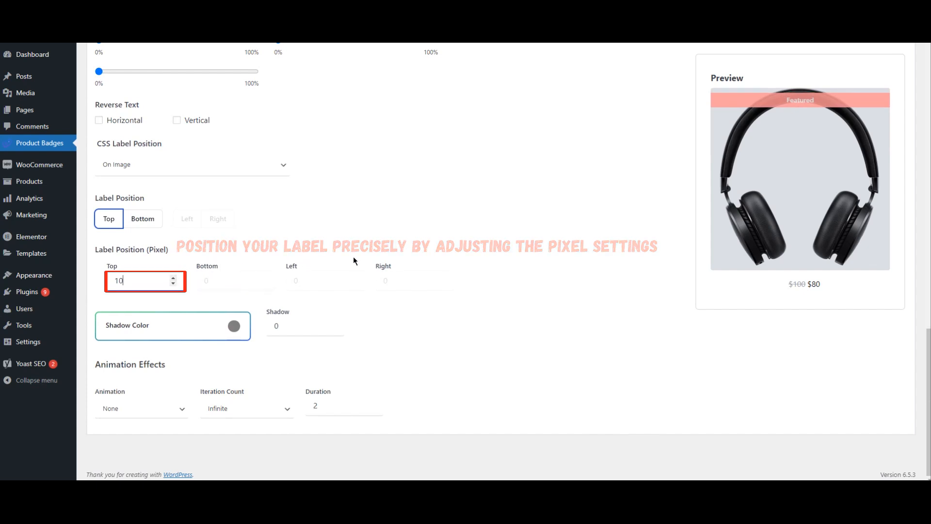
- Set the font weight of the label text to Bold
scroll(353, 257, up, 5)
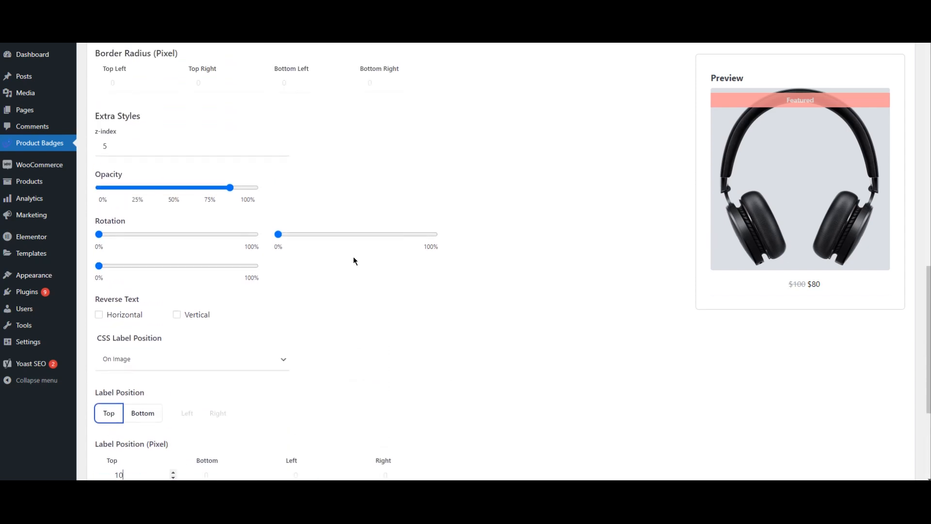
scroll(353, 256, up, 7)
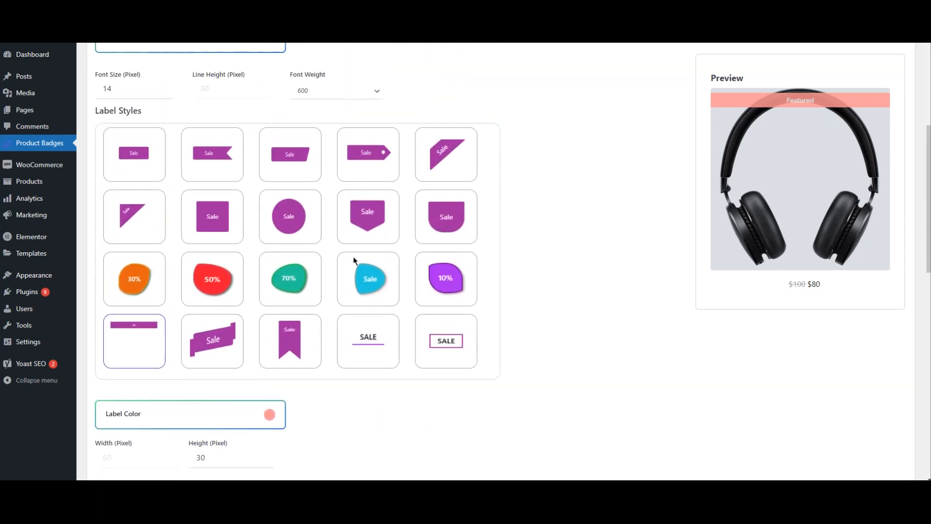
scroll(354, 261, up, 6)
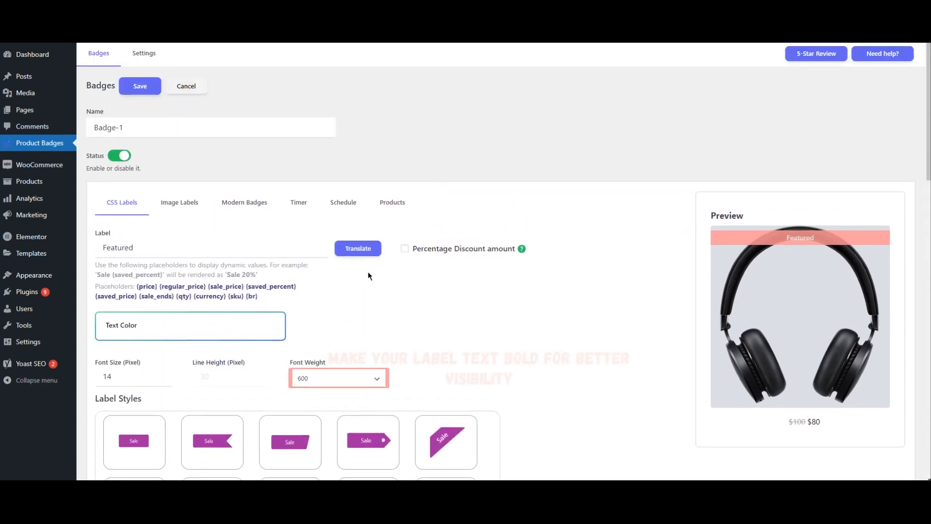
click(358, 386)
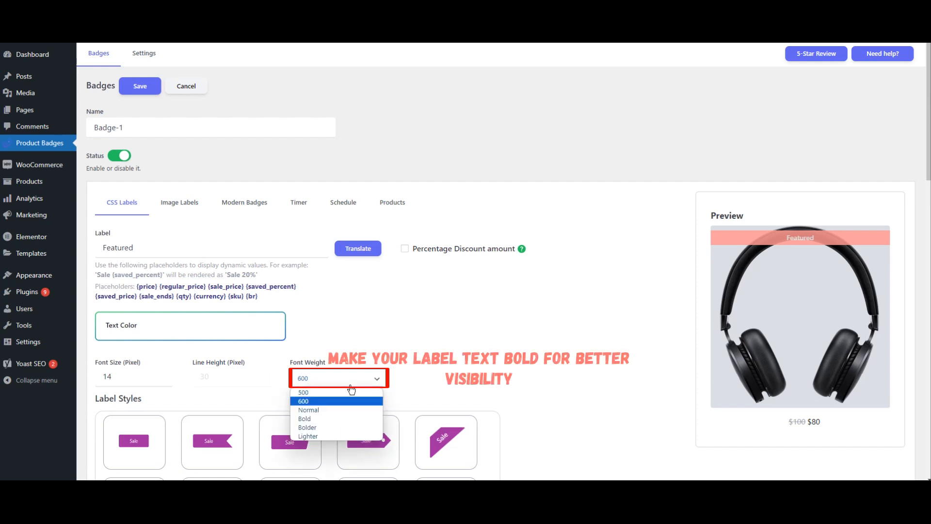
click(327, 419)
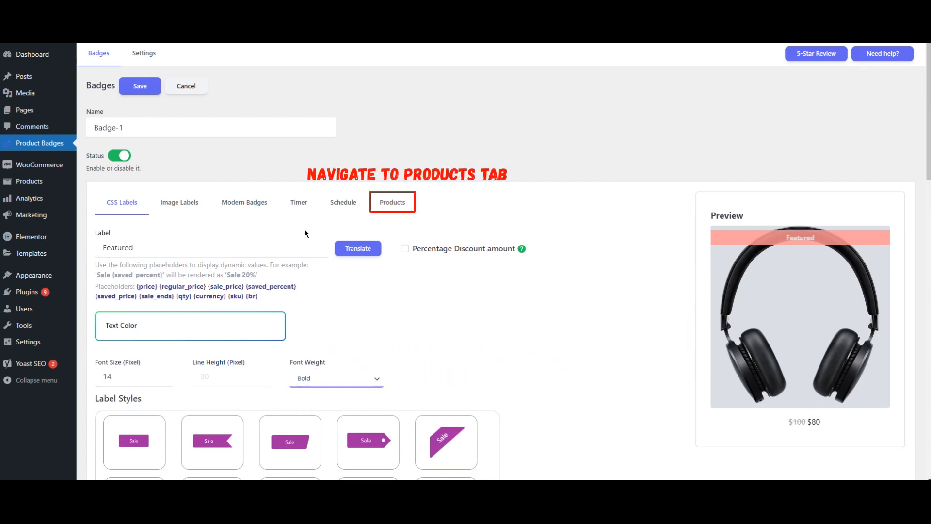
- Restrict the badge to products whose Featured Products condition is Yes and save the badge
click(399, 206)
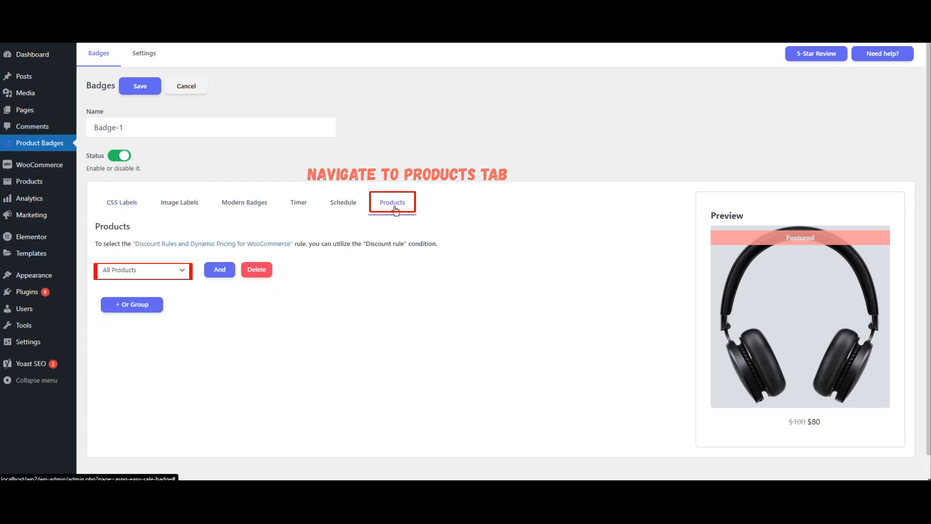
click(121, 269)
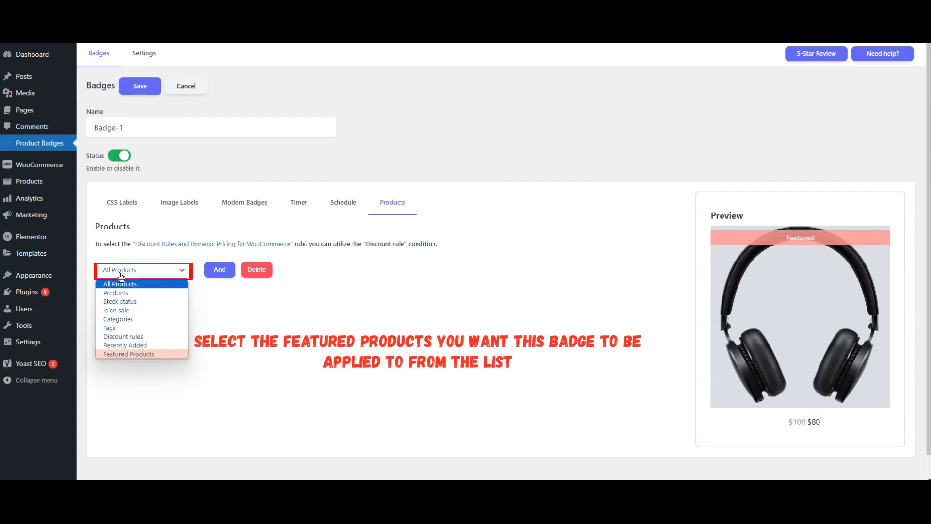
click(146, 355)
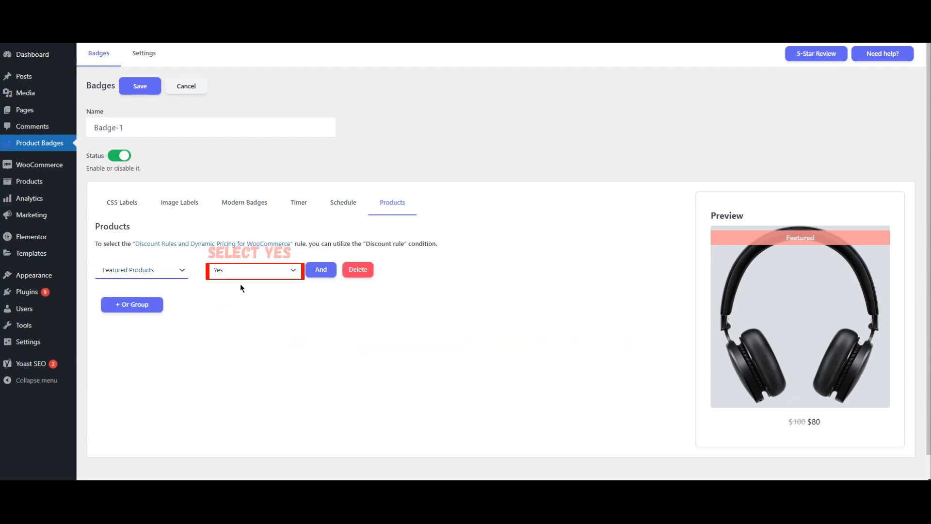
click(216, 276)
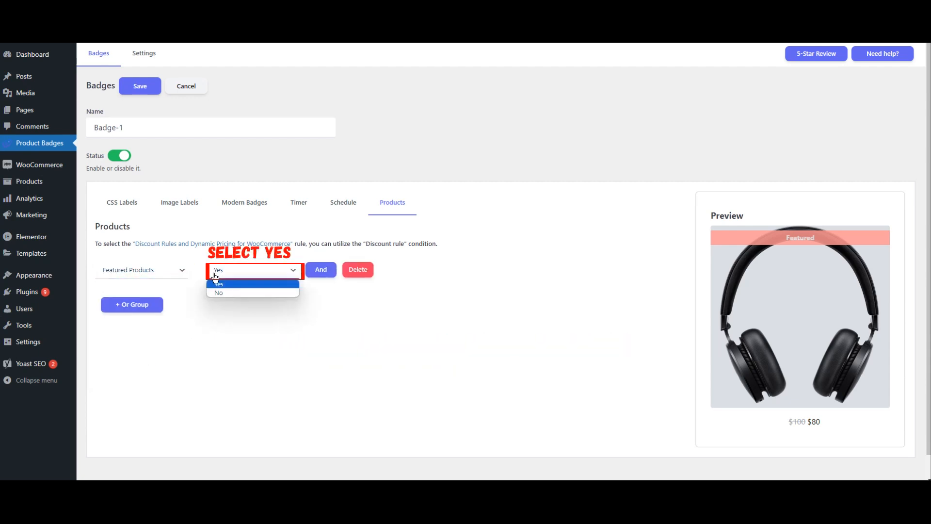
click(242, 285)
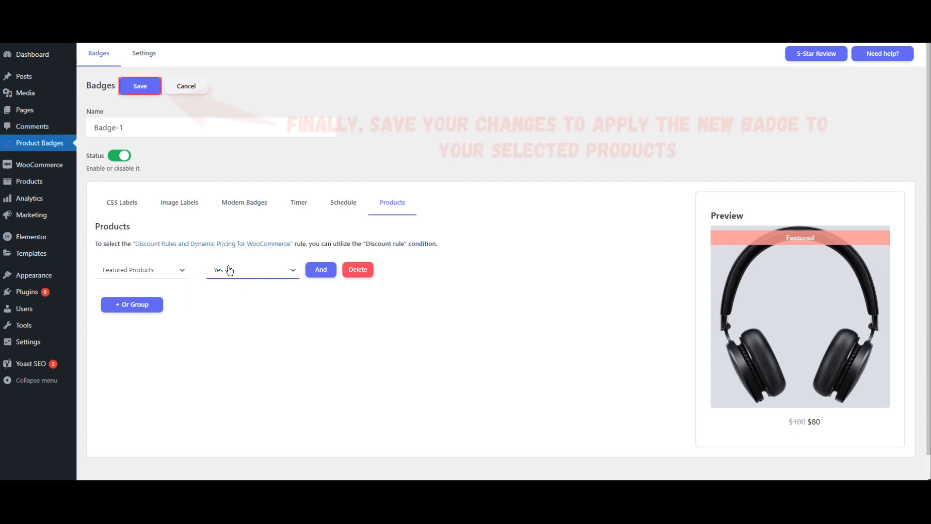
click(139, 91)
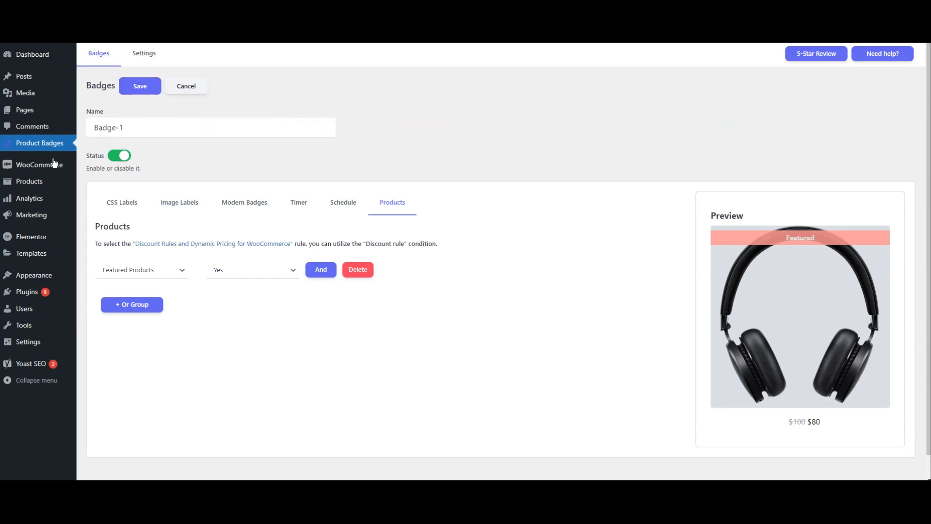
- Mark the Album product as featured in the list of all products
mouse_move(44, 186)
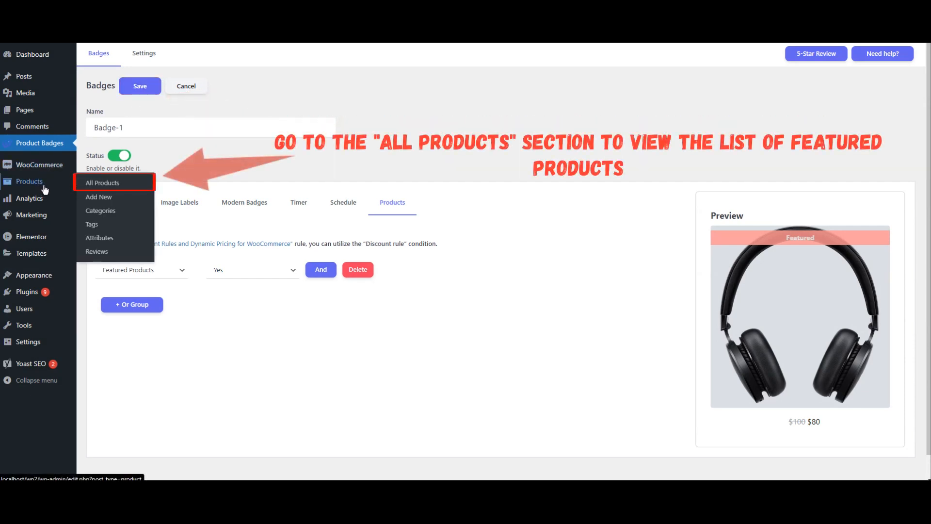
click(123, 186)
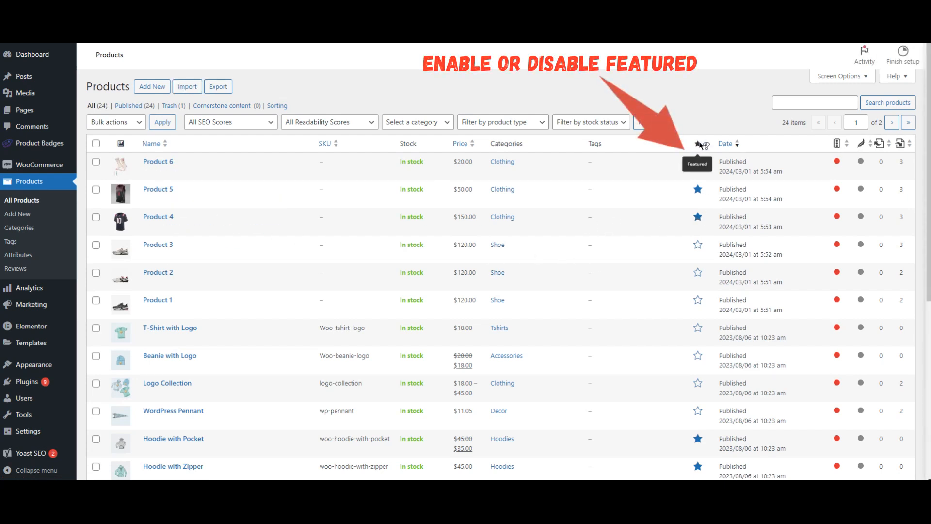
scroll(698, 224, down, 3)
scroll(698, 223, down, 2)
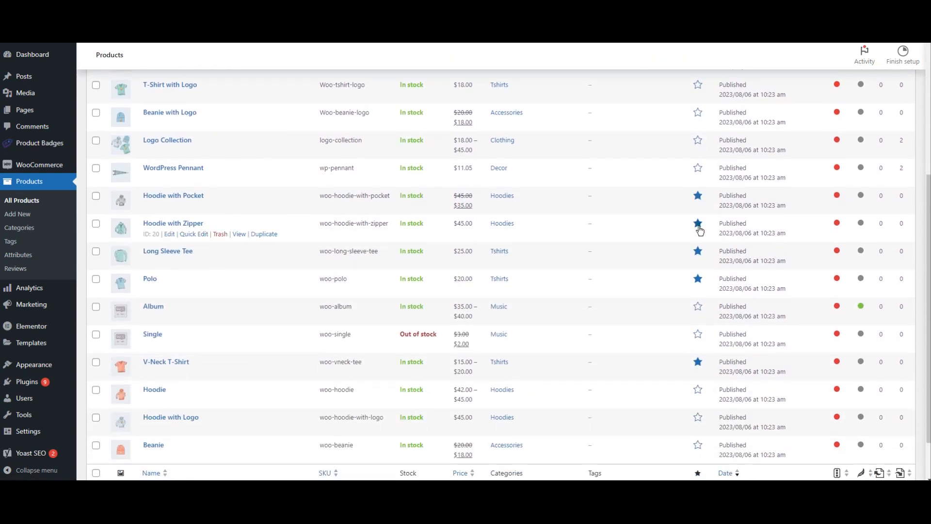
click(698, 307)
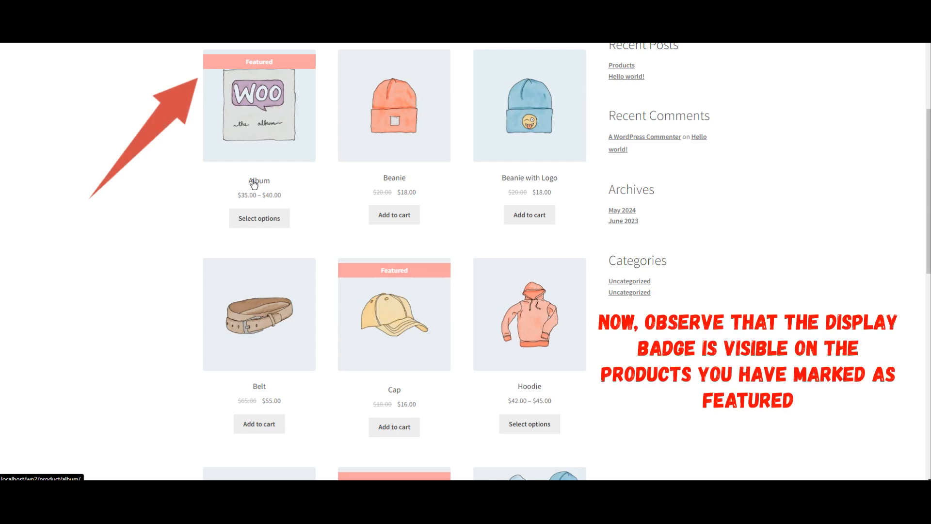
- Look through the shop page to check which products carry the Featured badge
scroll(253, 183, down, 1)
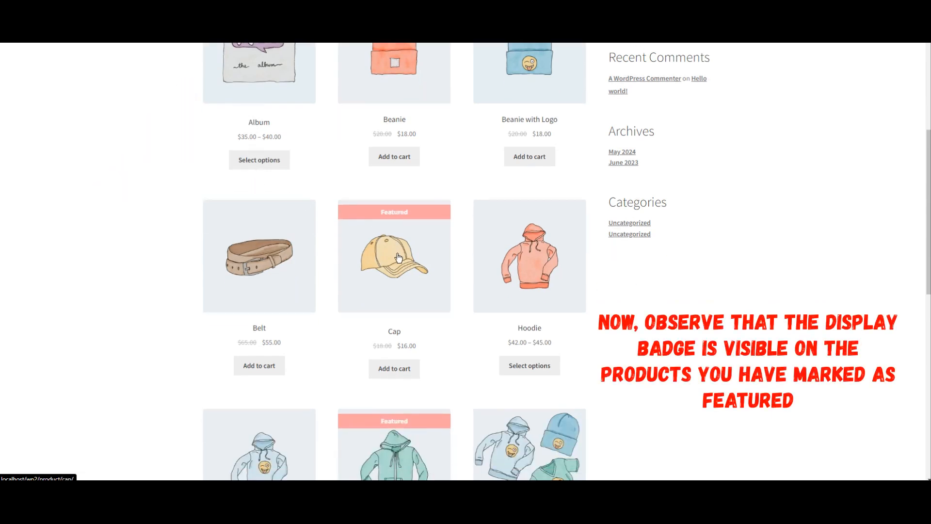
scroll(397, 258, down, 4)
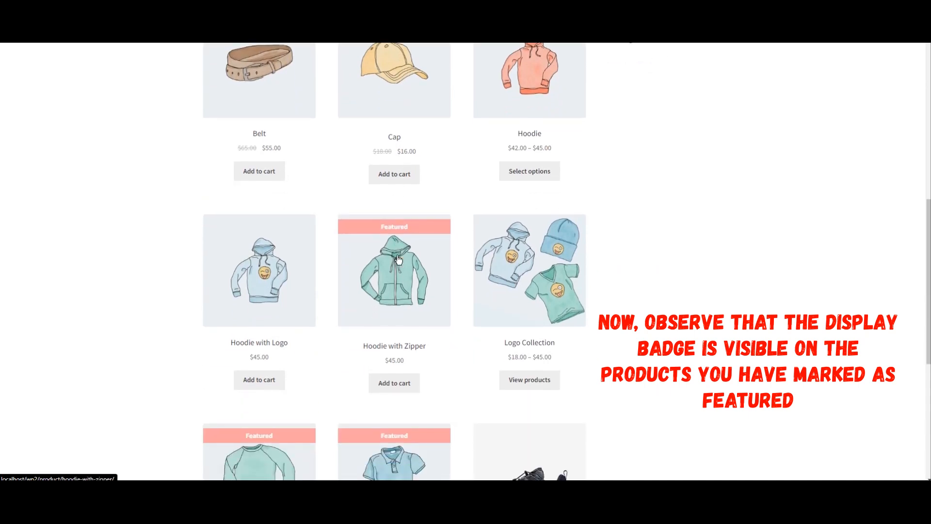
- Look through the second shop page and the Product 4 page to check where the Featured badge is displayed
scroll(397, 259, down, 4)
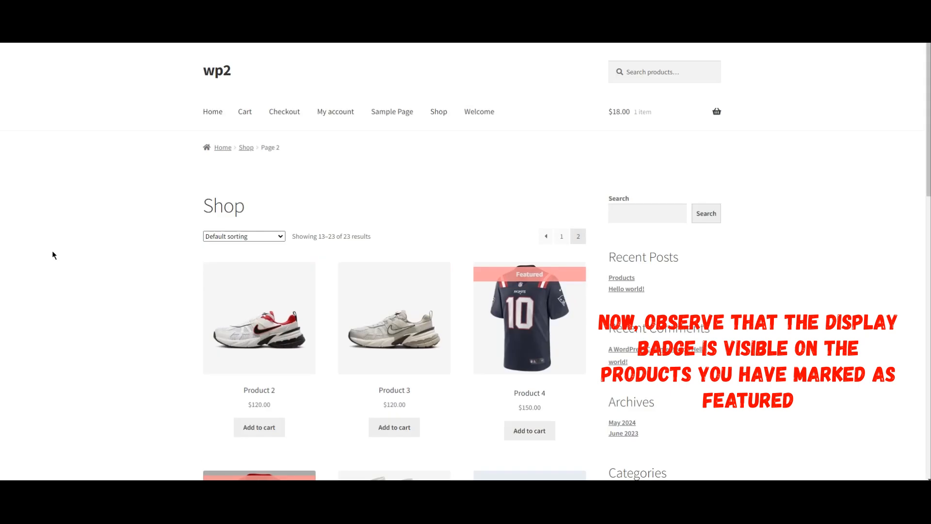
scroll(53, 251, down, 3)
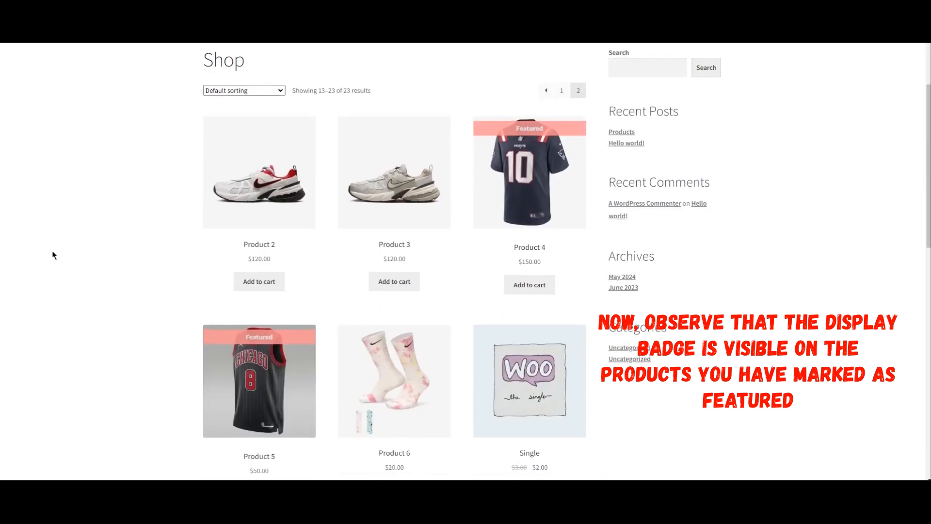
click(526, 210)
scroll(109, 251, down, 2)
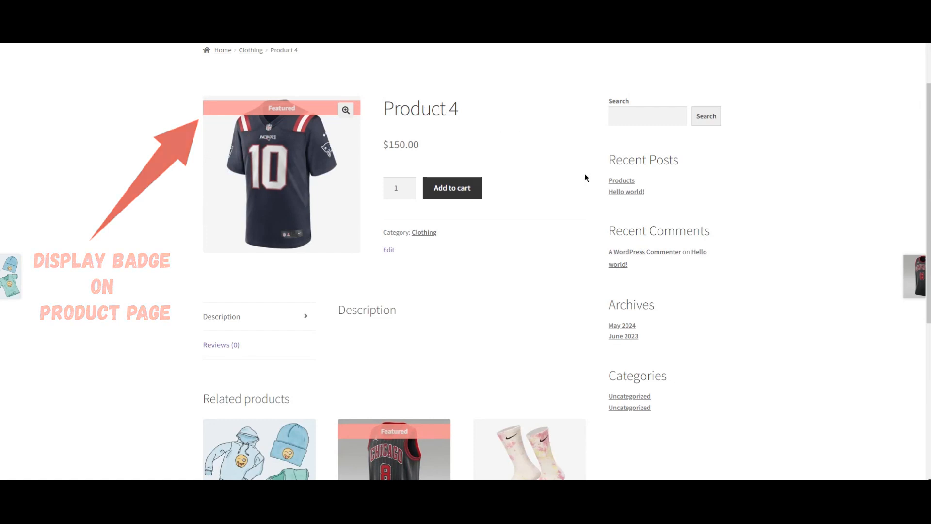
scroll(585, 177, down, 3)
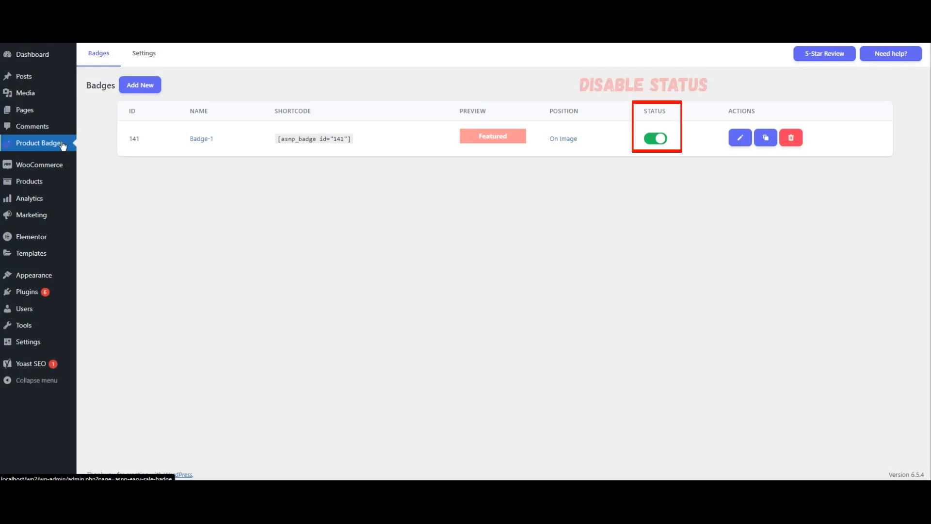
- Disable Badge-1 in the badge list and start a new badge named Badge-2
click(659, 140)
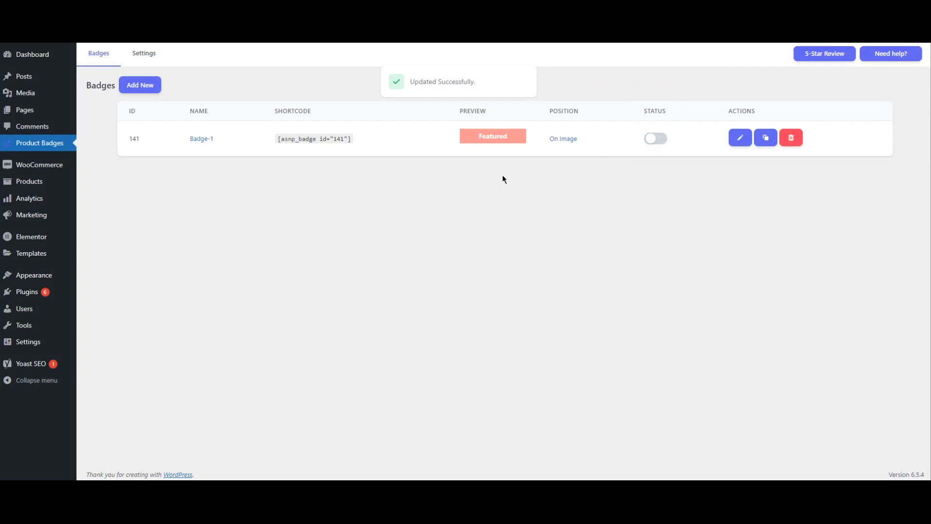
click(138, 88)
click(166, 129)
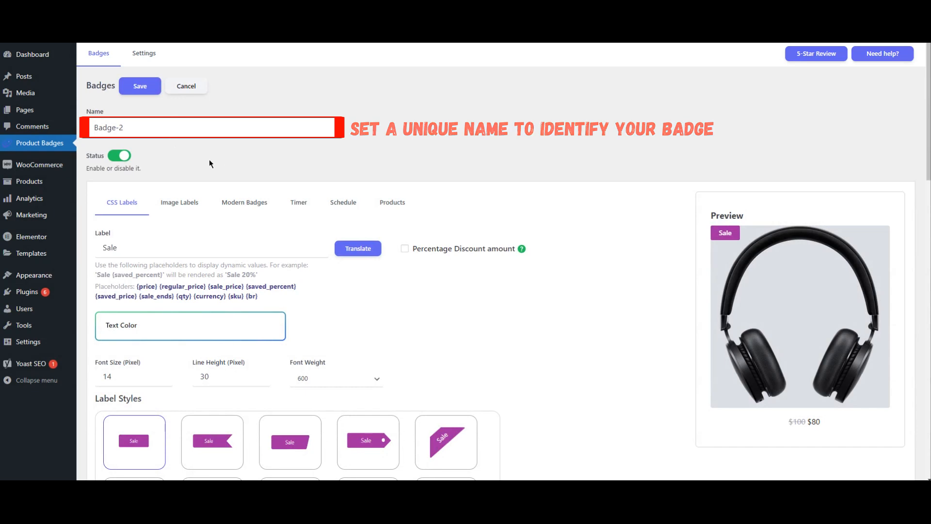
- Set the width of the new badge's label to 80 pixels
scroll(646, 200, down, 3)
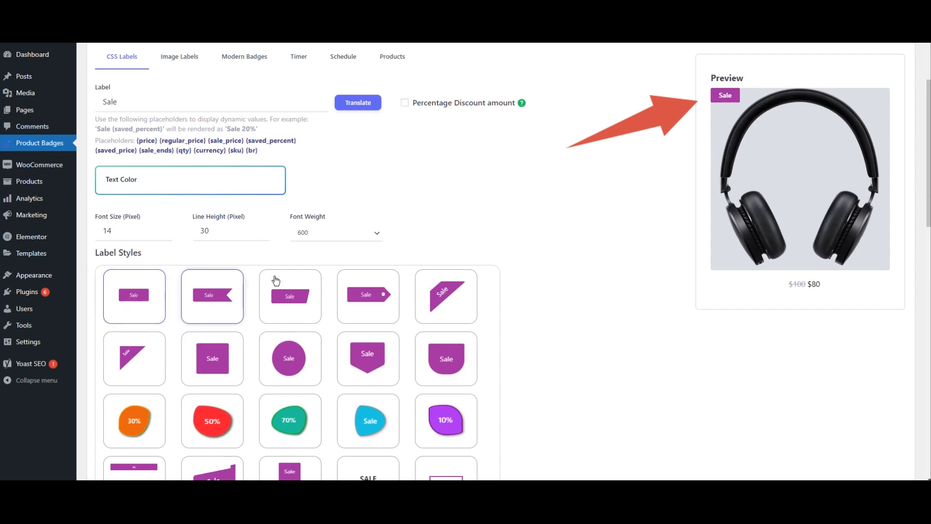
scroll(507, 193, down, 5)
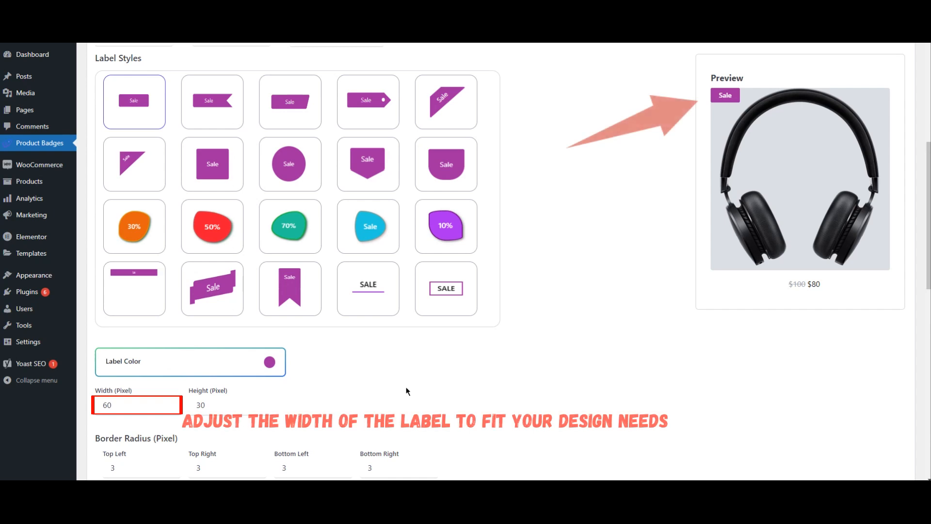
click(169, 403)
click(169, 403)
click(169, 403)
click(169, 403)
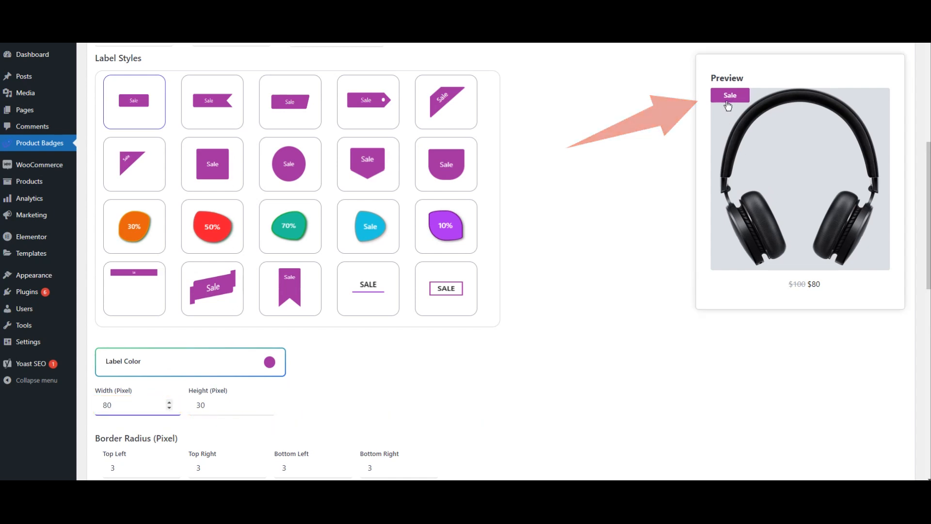
- Replace the badge's label text with "Featured"
scroll(584, 199, up, 3)
scroll(584, 199, up, 1)
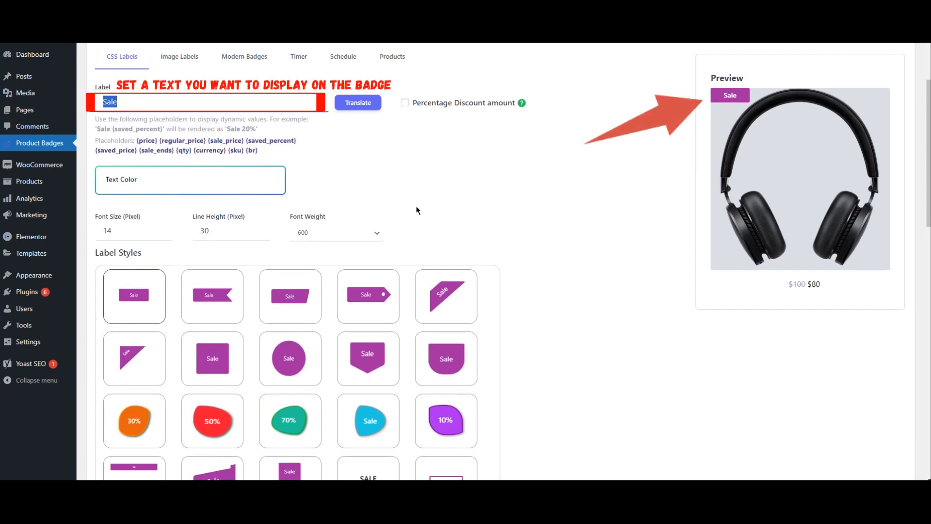
text(Featured)
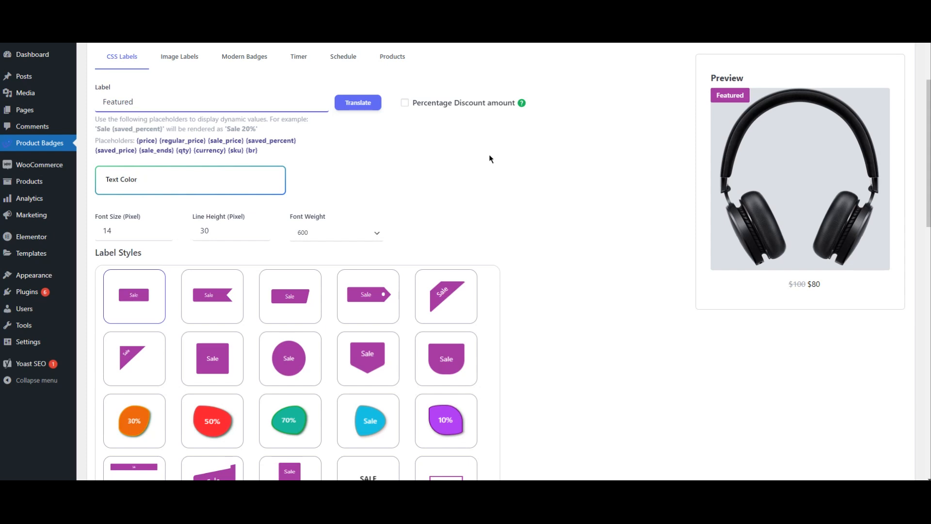
- Change the label color to the preset red, fa1731
scroll(490, 159, down, 7)
scroll(490, 159, down, 3)
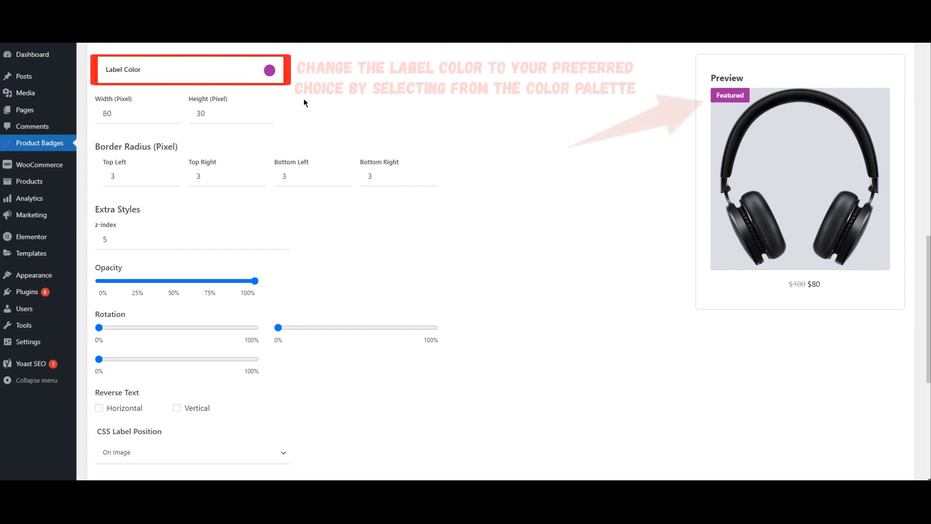
click(261, 78)
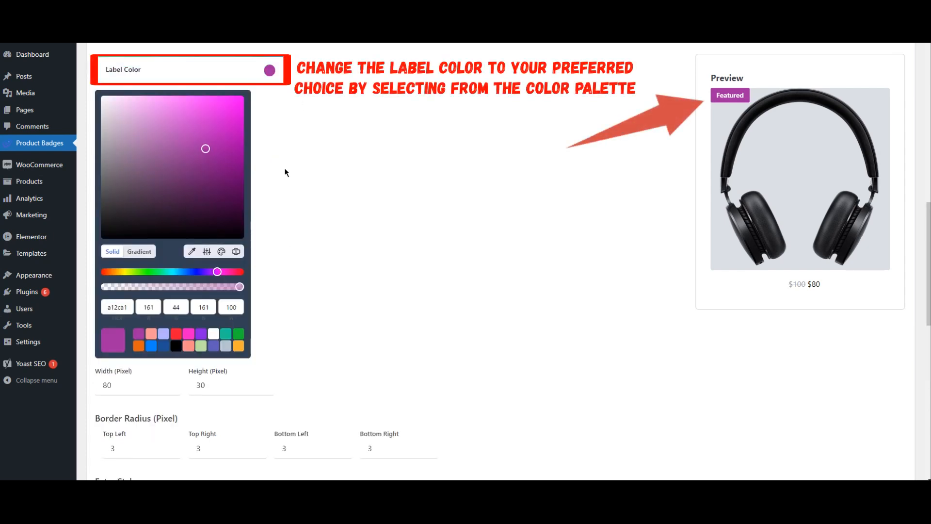
click(176, 335)
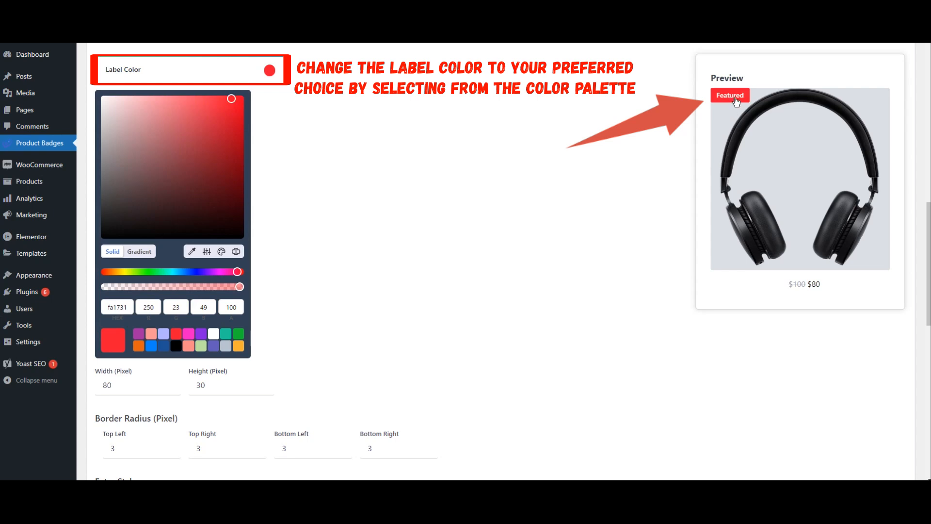
click(439, 154)
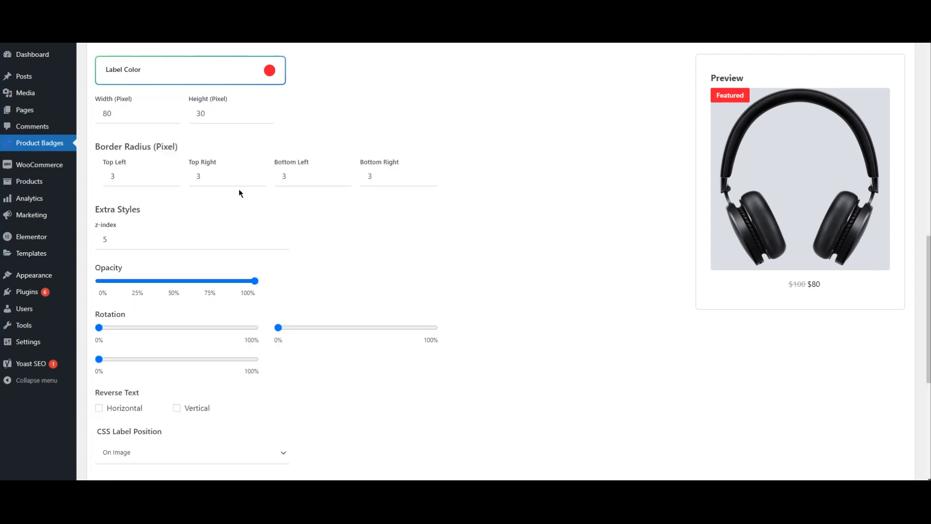
- Set the CSS label position to Out of image and give the label a shadow of 2
scroll(238, 191, down, 5)
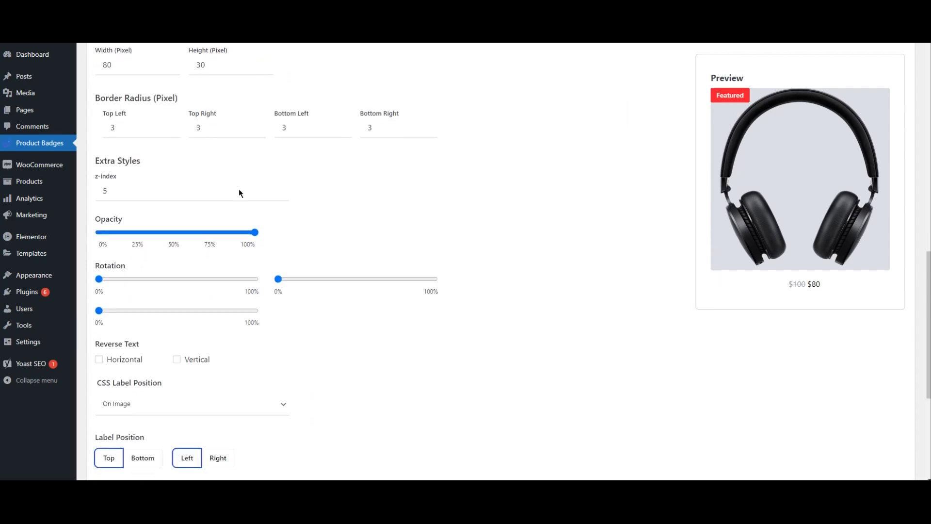
scroll(238, 189, down, 1)
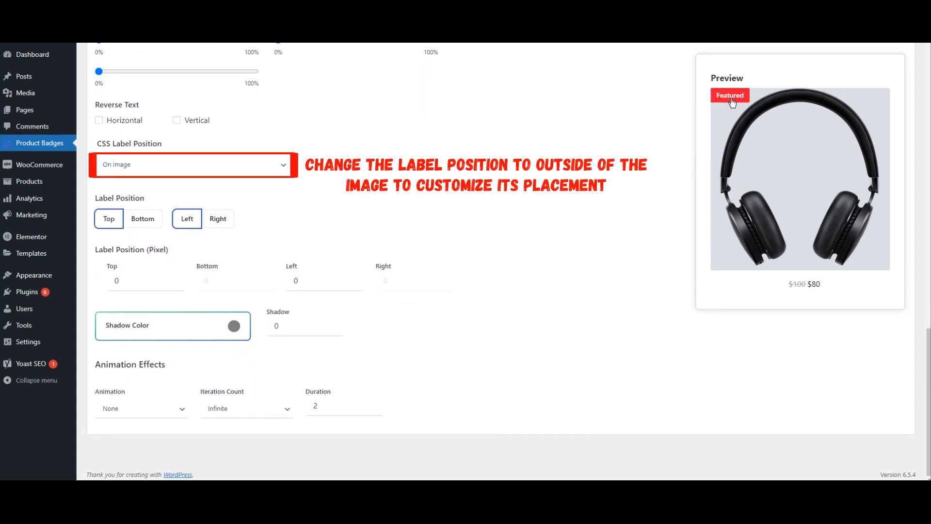
click(232, 174)
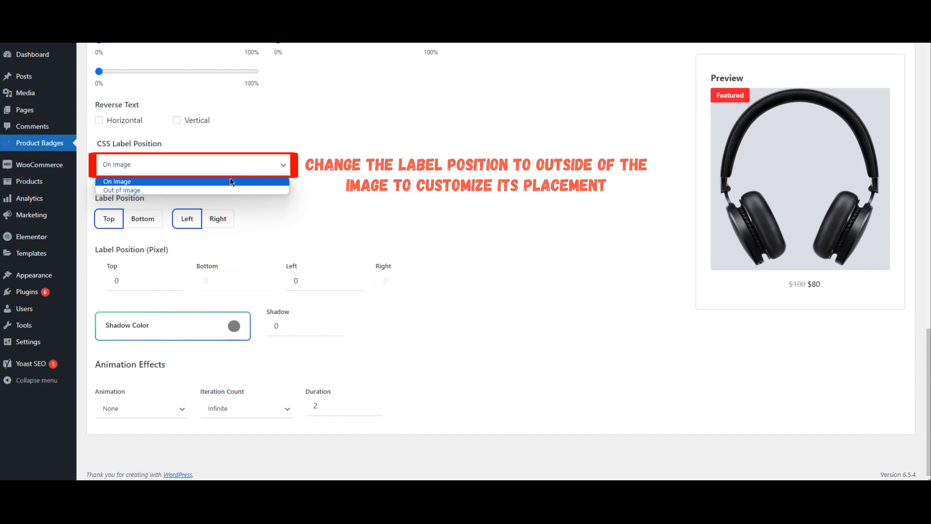
click(231, 189)
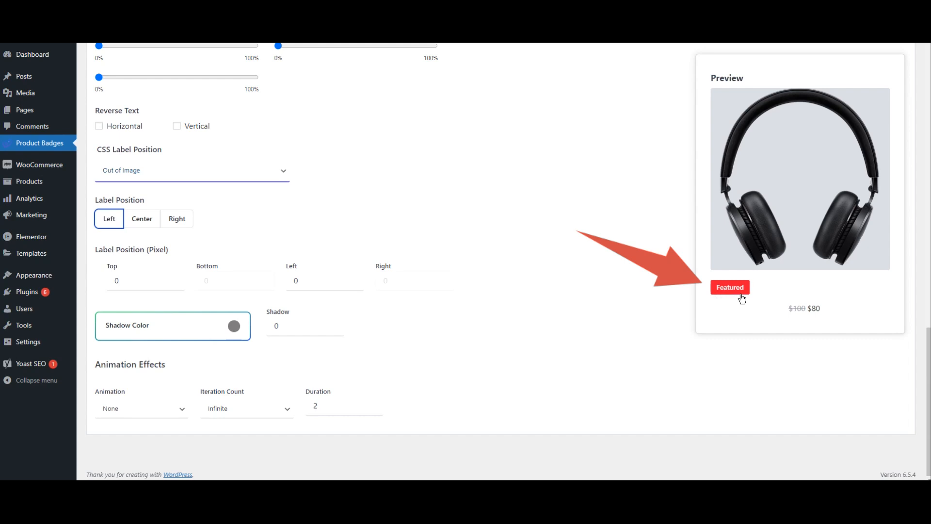
click(334, 323)
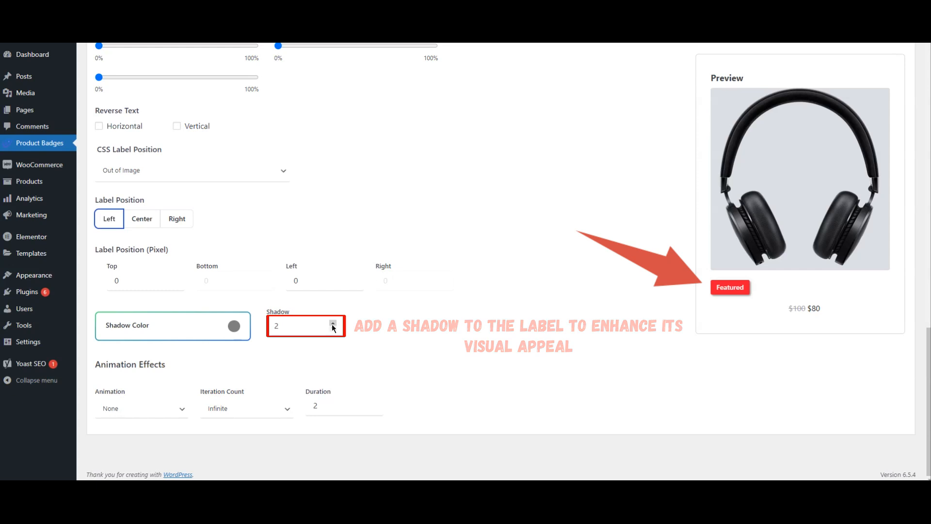
- Limit Badge-2 to products whose Featured Products condition is Yes and save the badge
scroll(333, 328, up, 15)
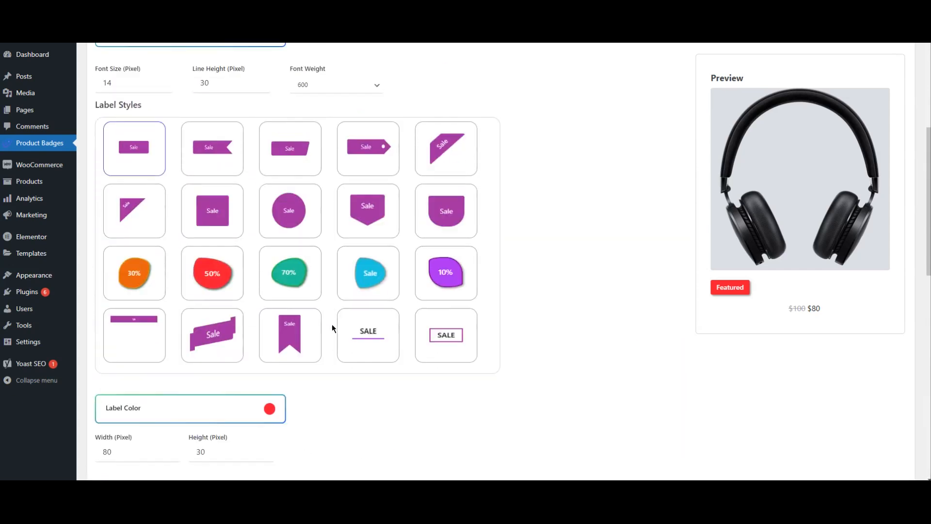
scroll(333, 328, up, 2)
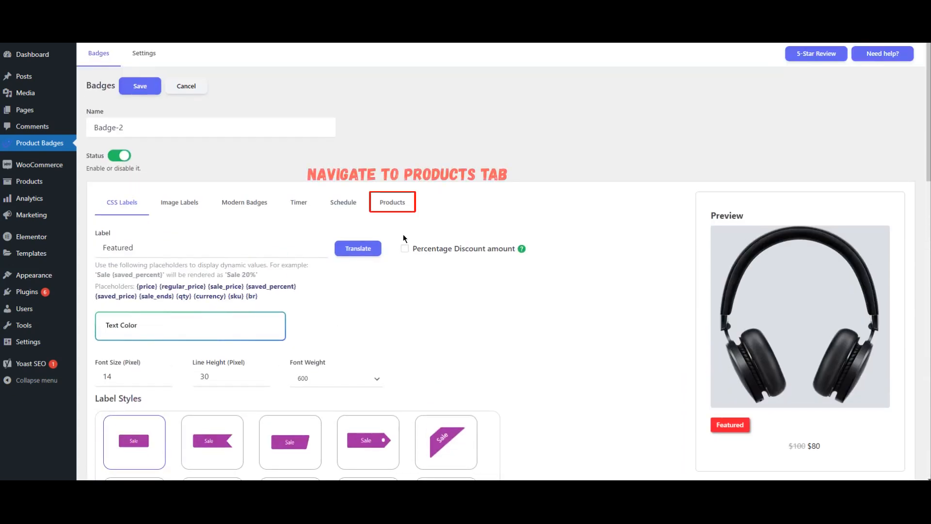
click(393, 203)
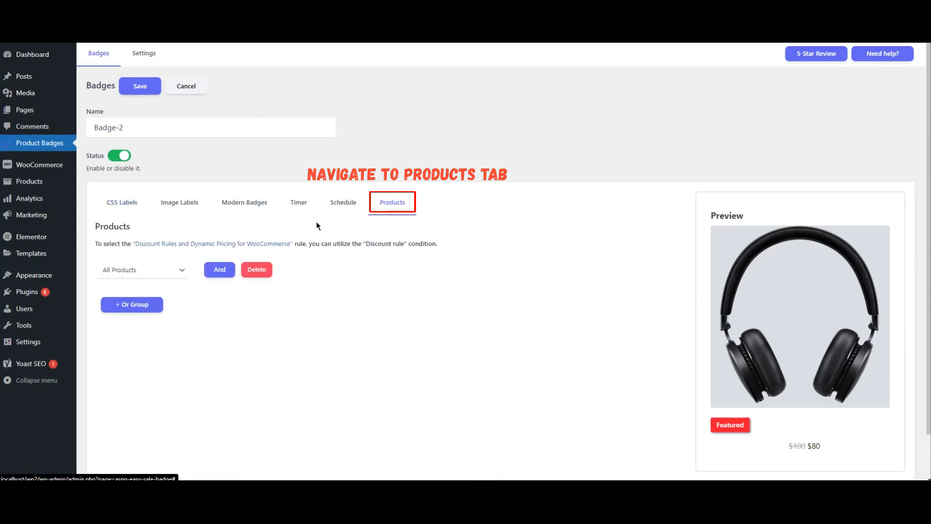
click(155, 275)
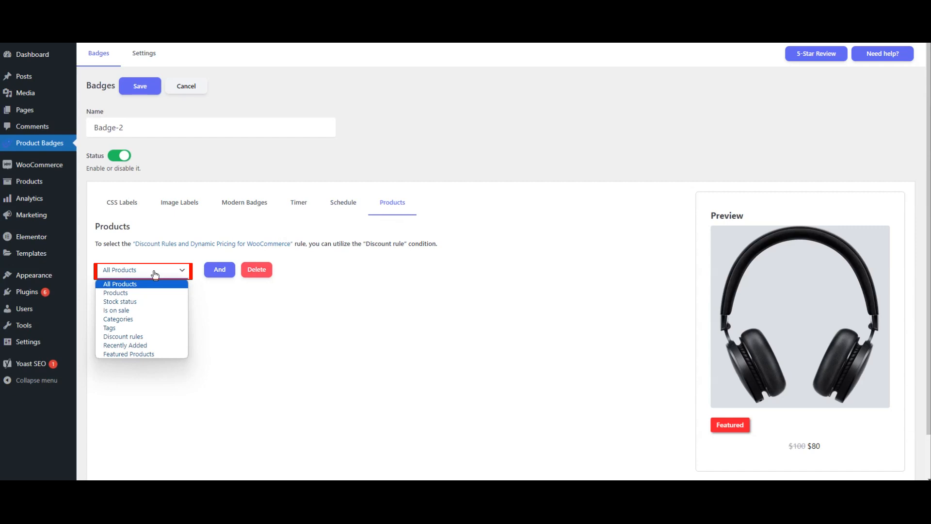
click(142, 353)
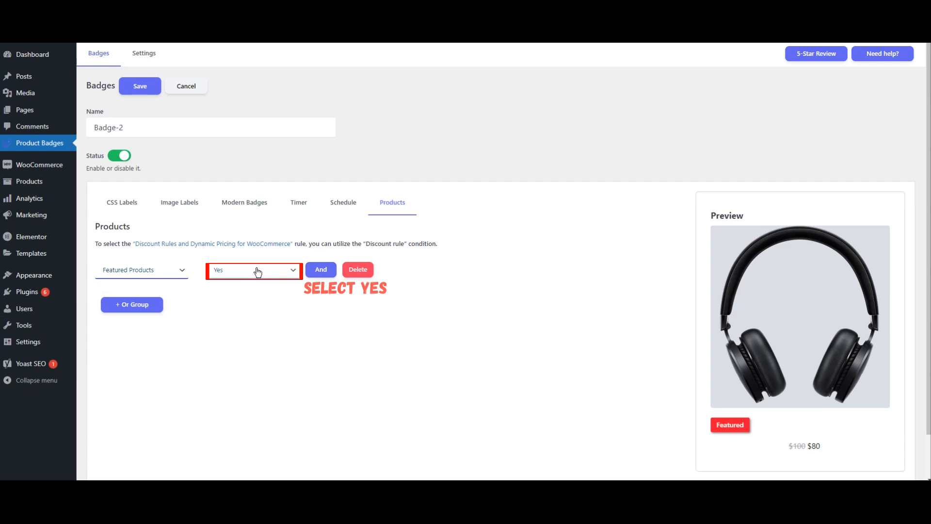
click(274, 273)
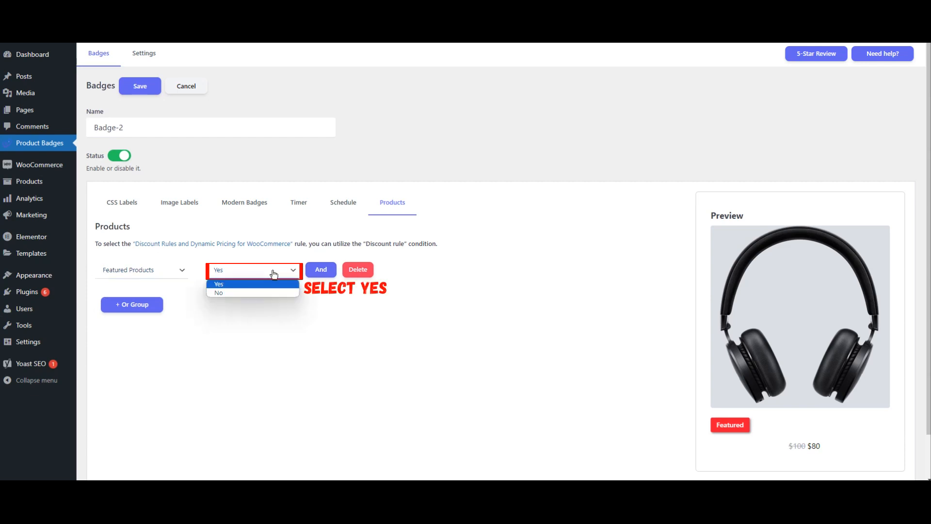
click(244, 286)
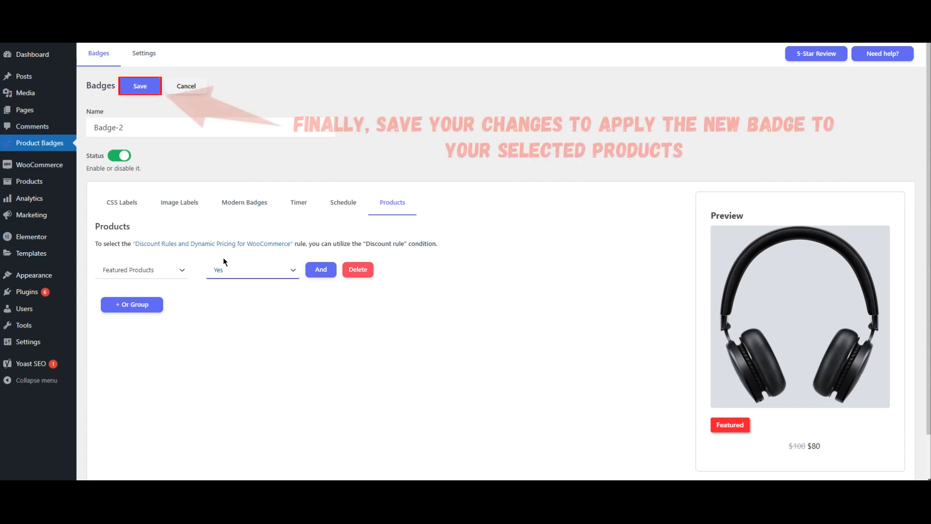
click(141, 88)
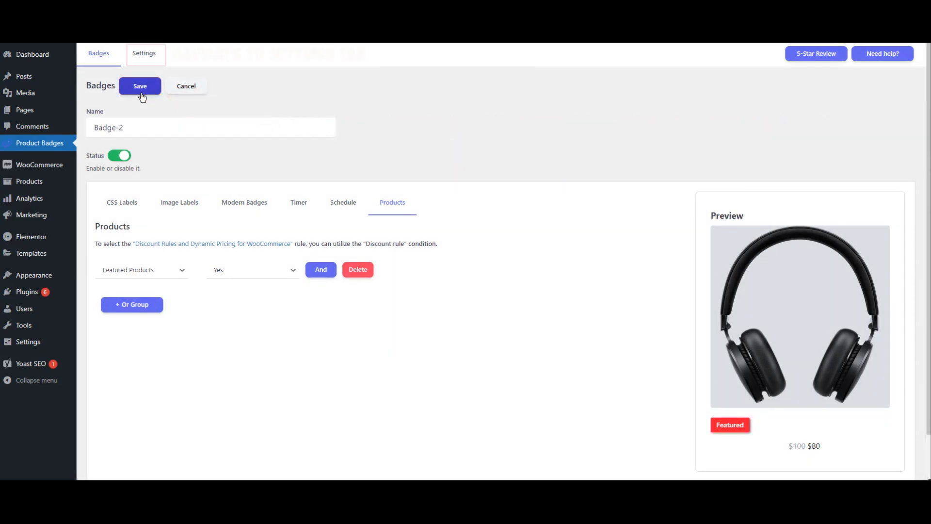
- In the general badge settings, set the out-of-image badge position on the product page to After product price and save the changes
click(145, 59)
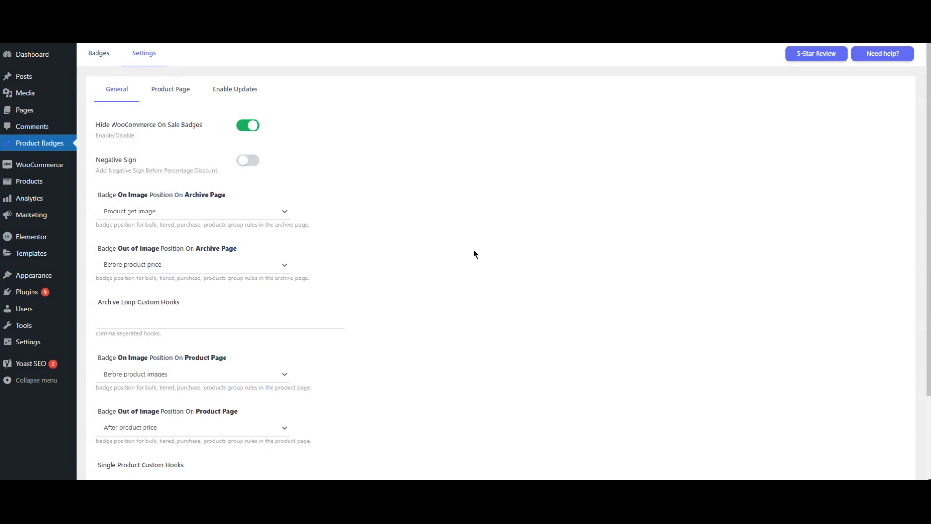
scroll(474, 249, down, 2)
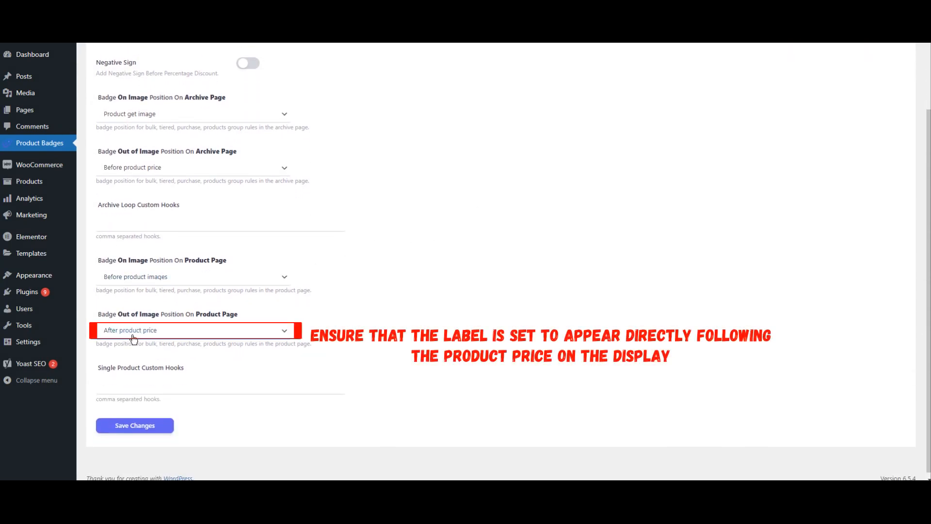
click(133, 334)
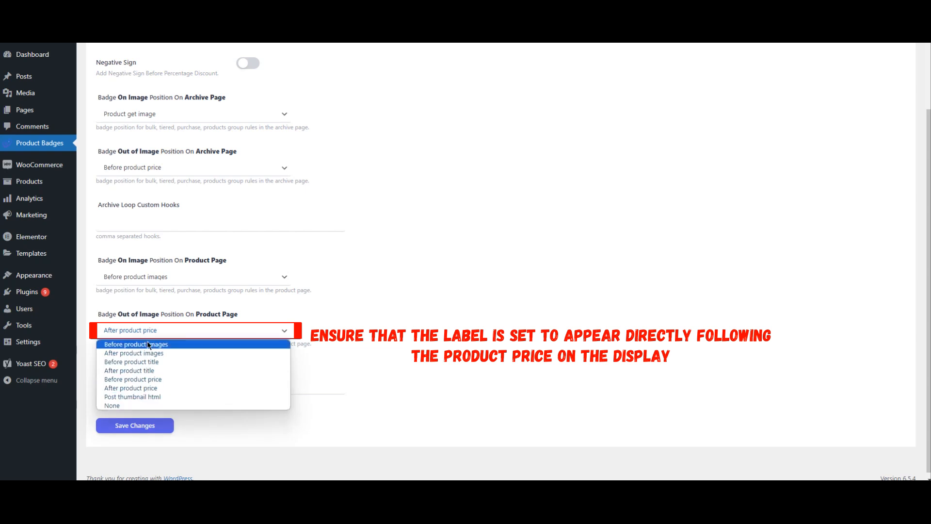
click(121, 388)
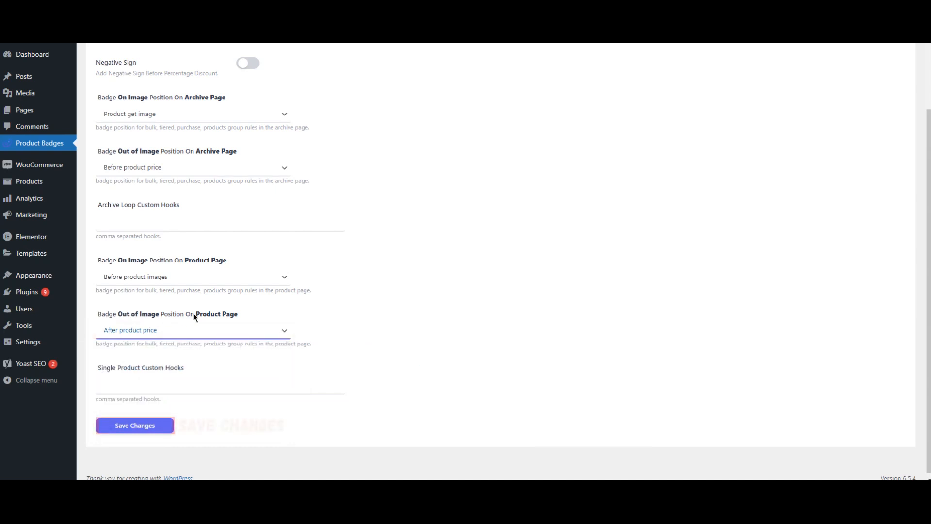
click(140, 435)
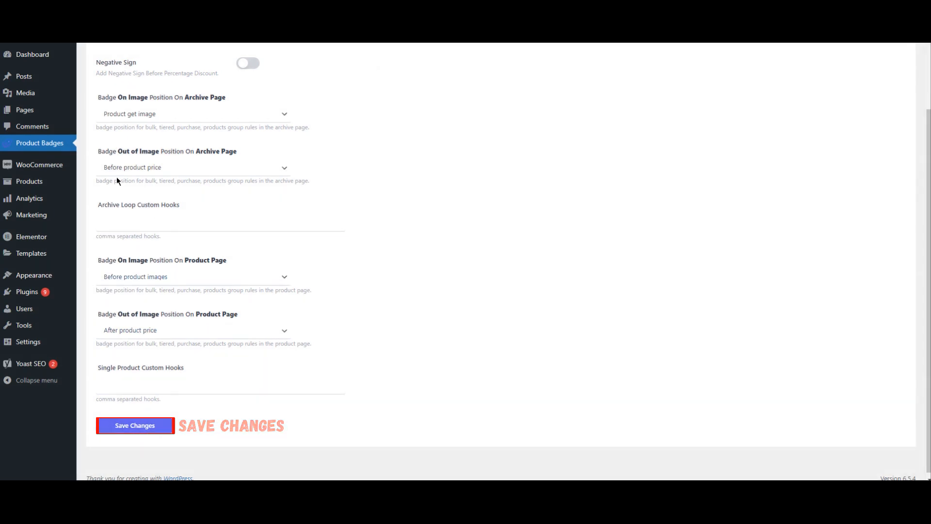
- In the full product list, mark the Hoodie with Logo product as featured
mouse_move(34, 183)
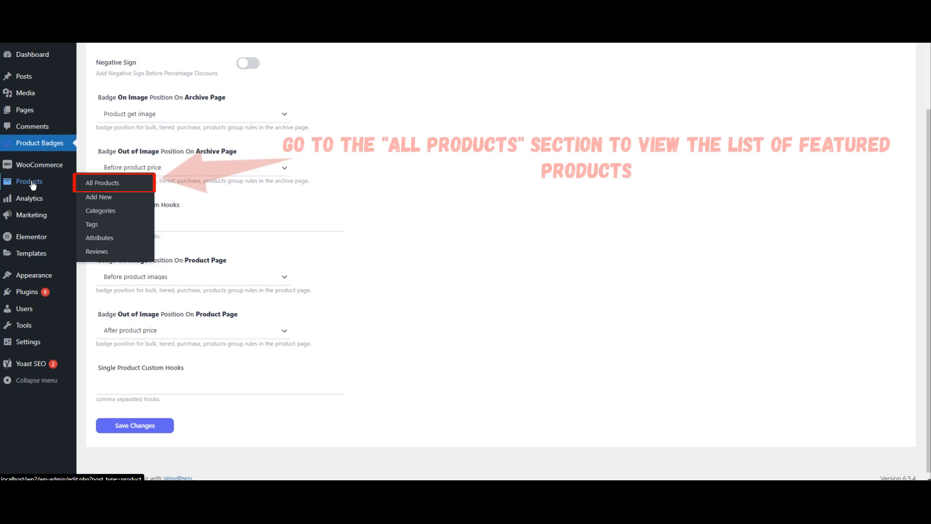
click(100, 186)
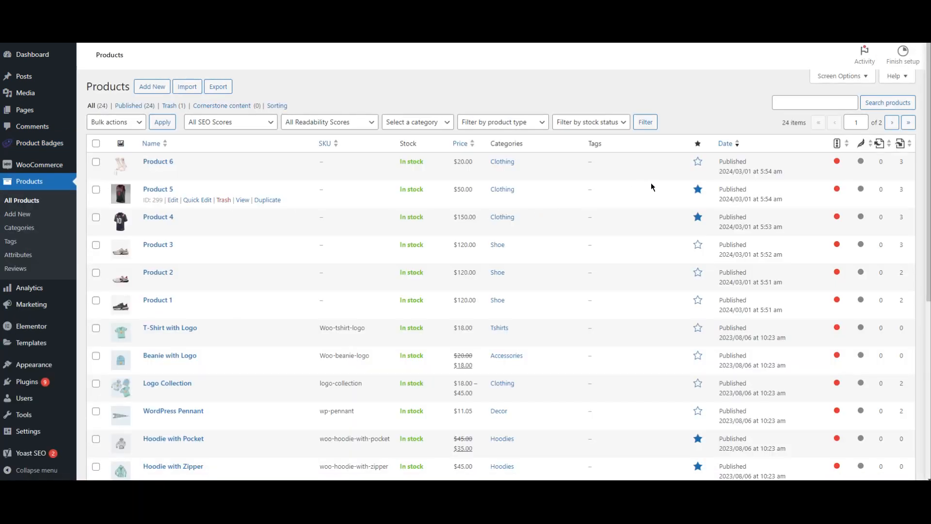
scroll(651, 184, down, 1)
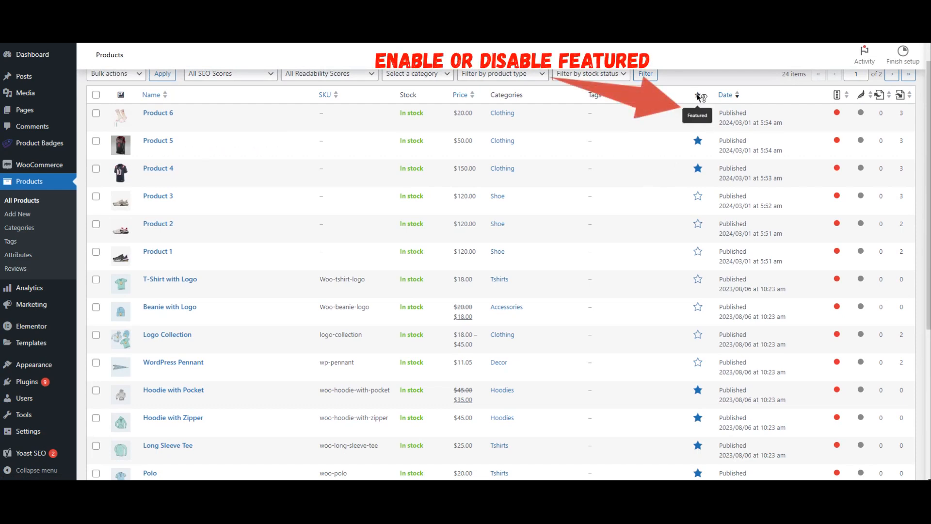
scroll(698, 124, down, 3)
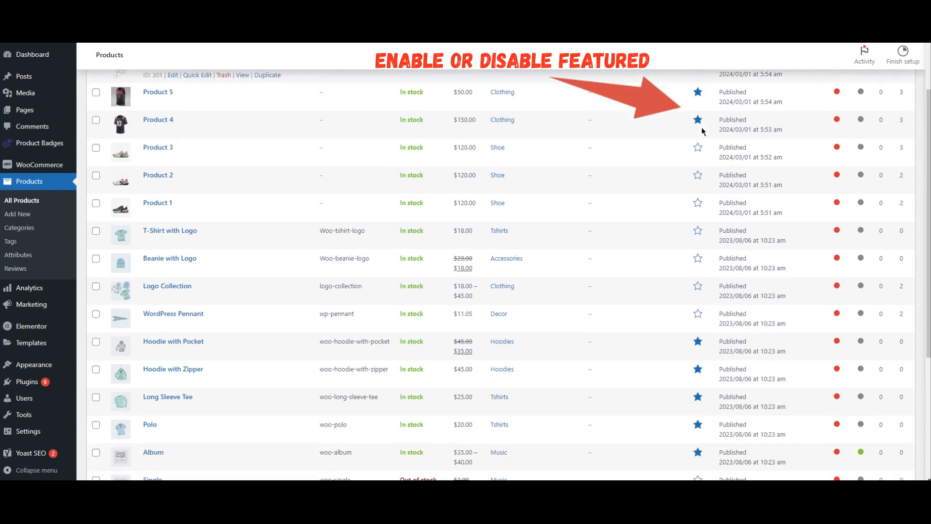
scroll(702, 138, down, 2)
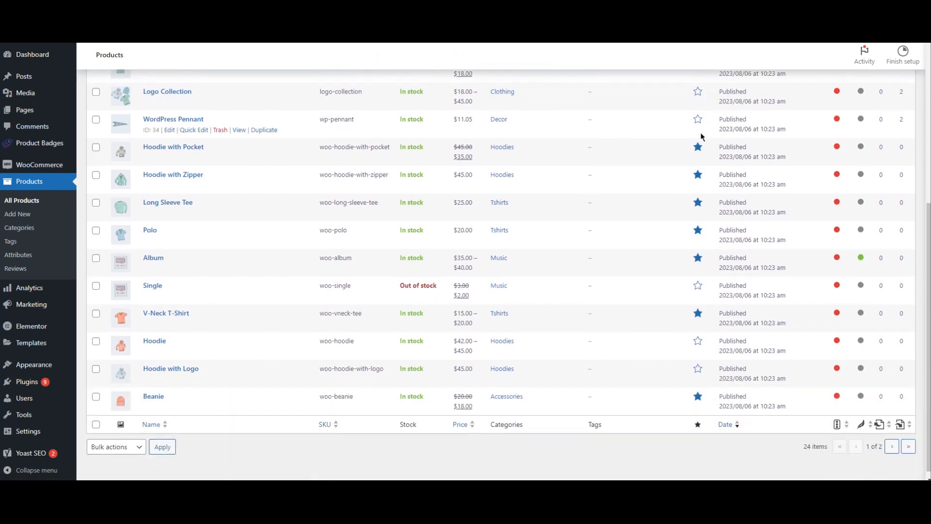
click(697, 371)
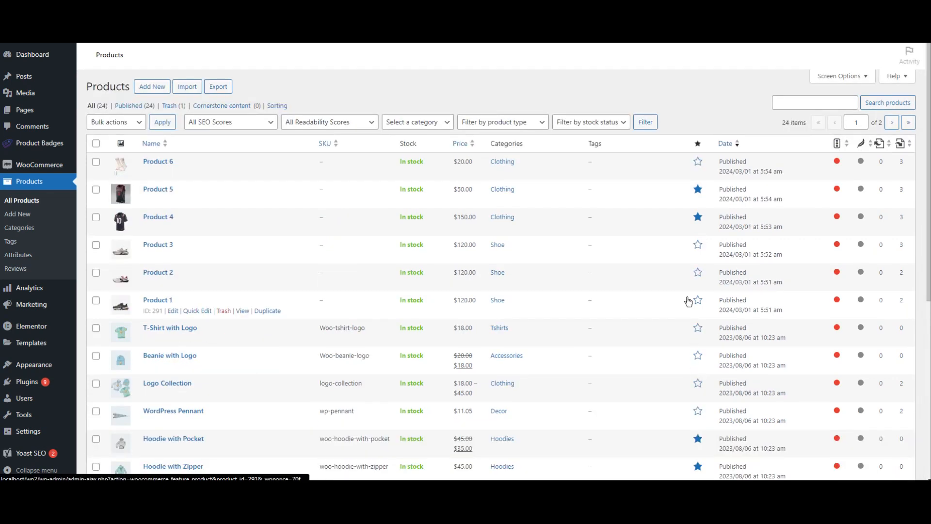
scroll(687, 298, down, 2)
- Examine the Featured badges on the shop's product listings and on the Polo product page
scroll(687, 300, down, 3)
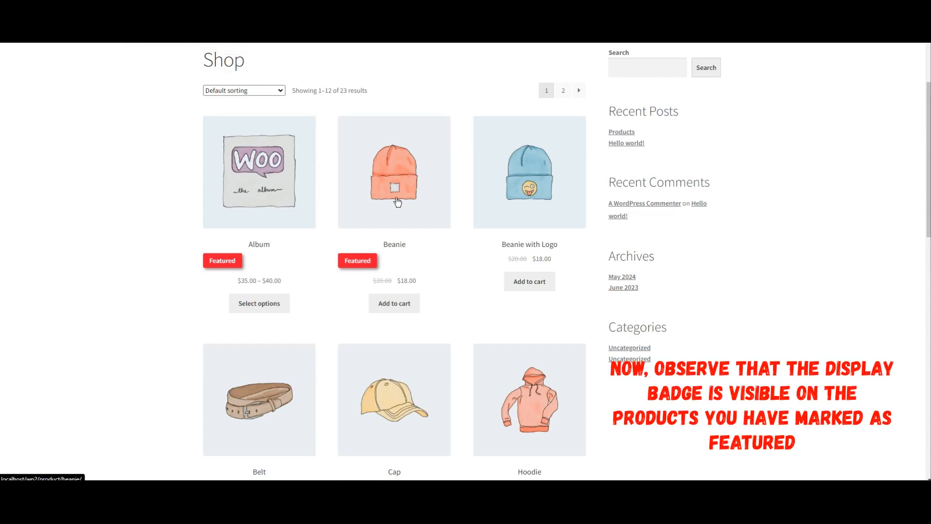
scroll(397, 202, down, 5)
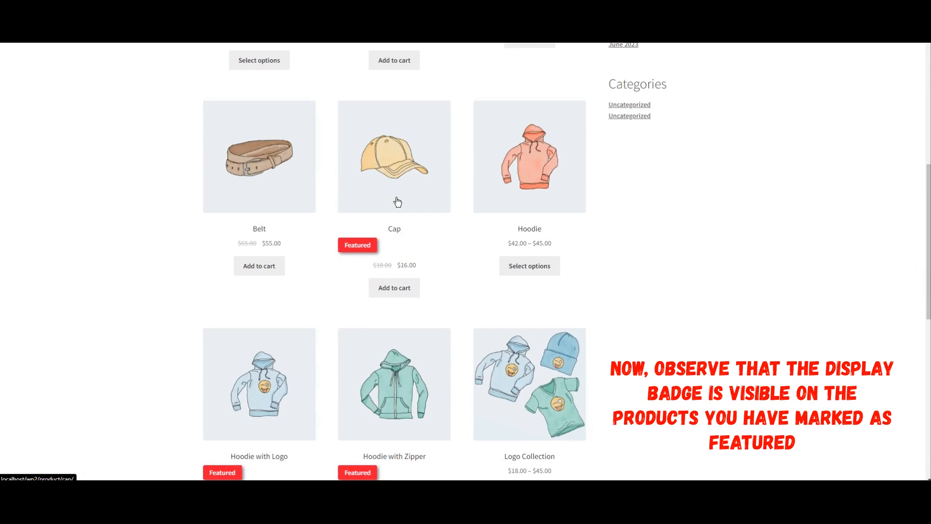
scroll(397, 201, down, 2)
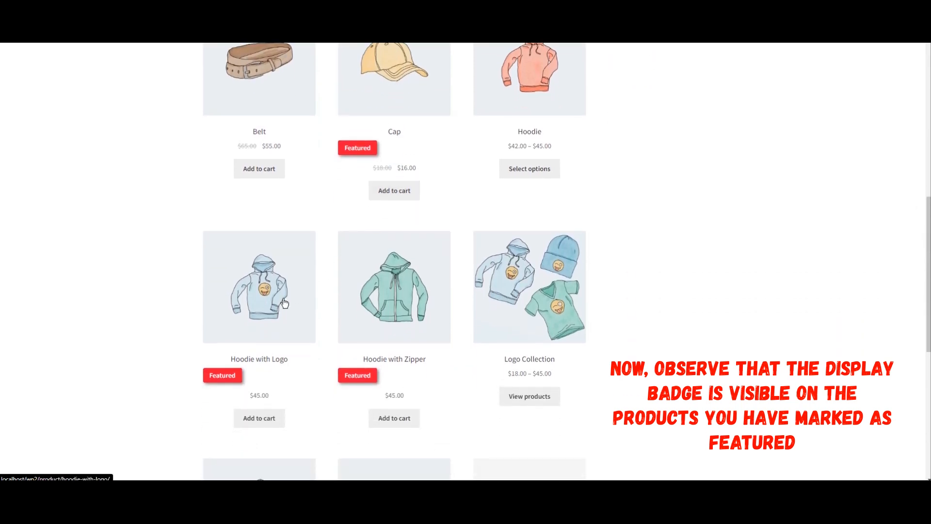
scroll(404, 329, down, 4)
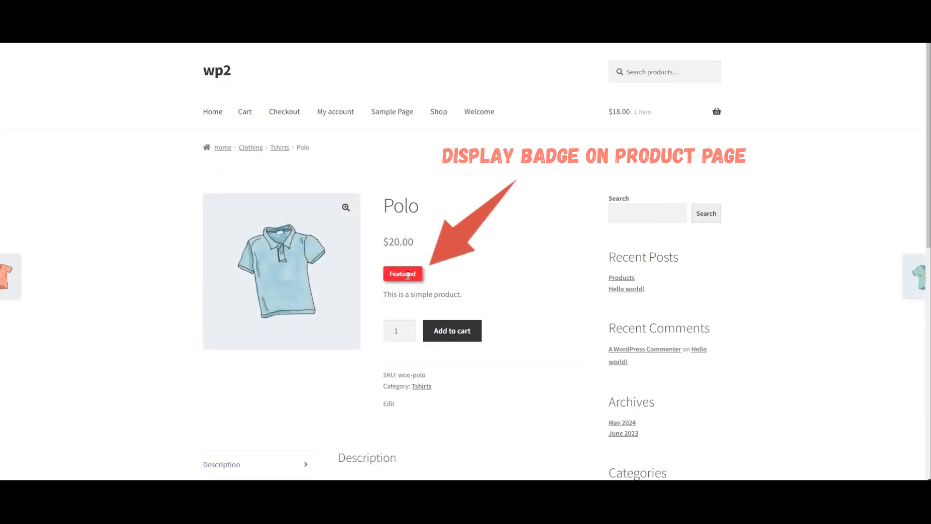
scroll(471, 247, down, 1)
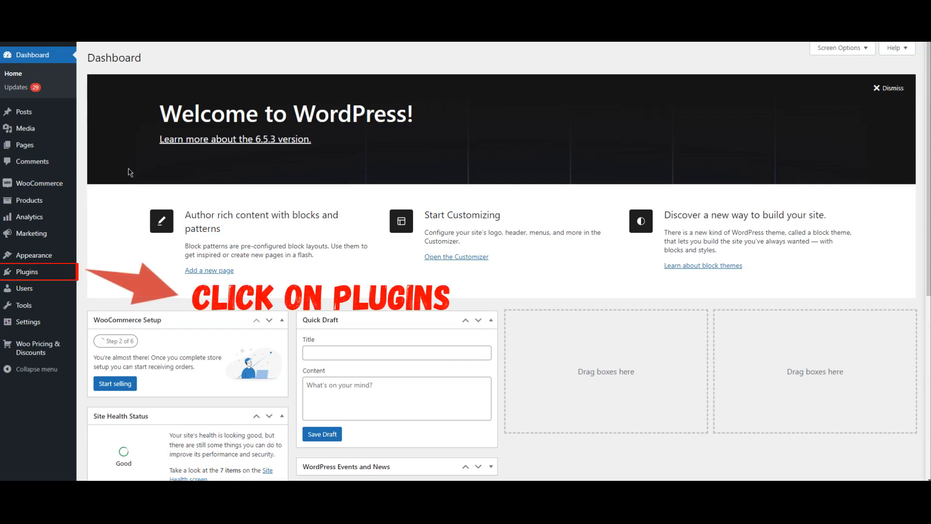
- Search the new plugins for asanaplugins, and install and activate Badge and Product Label for WooCommerce
mouse_move(26, 274)
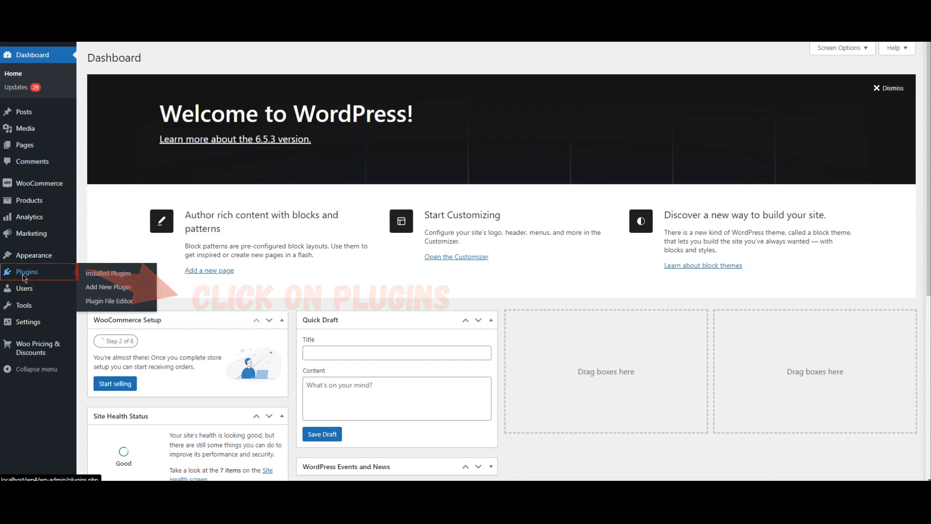
click(23, 275)
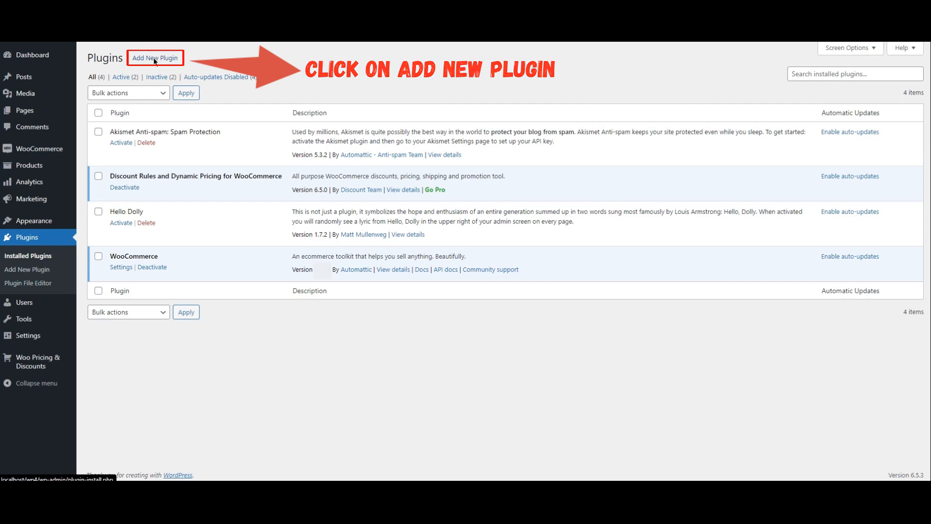
click(155, 59)
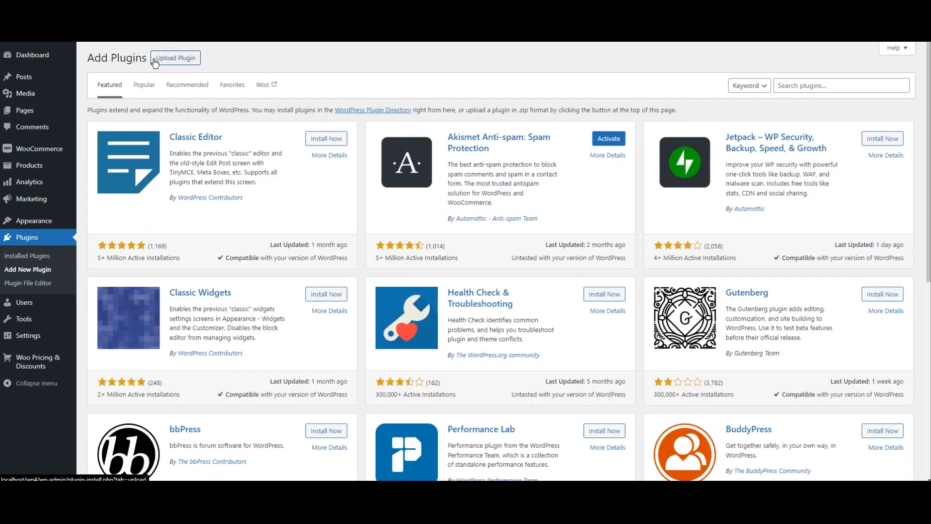
click(819, 86)
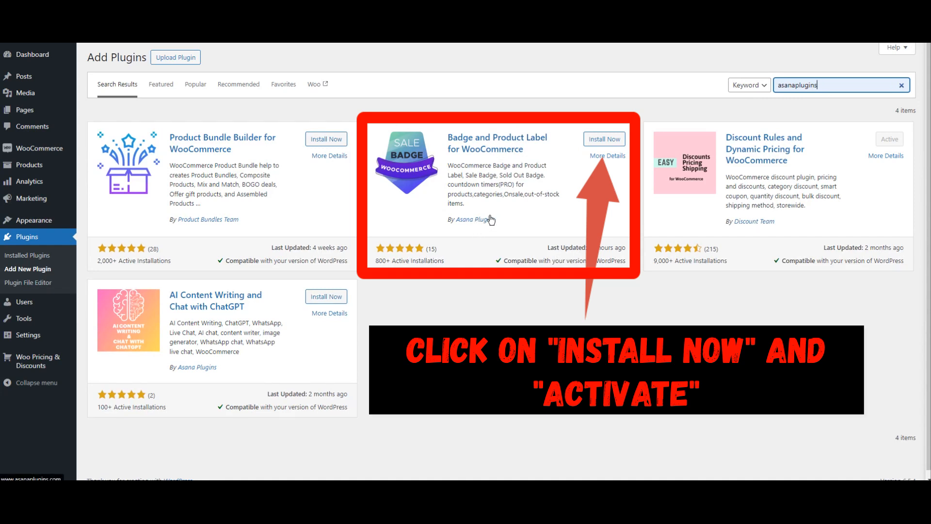
click(604, 141)
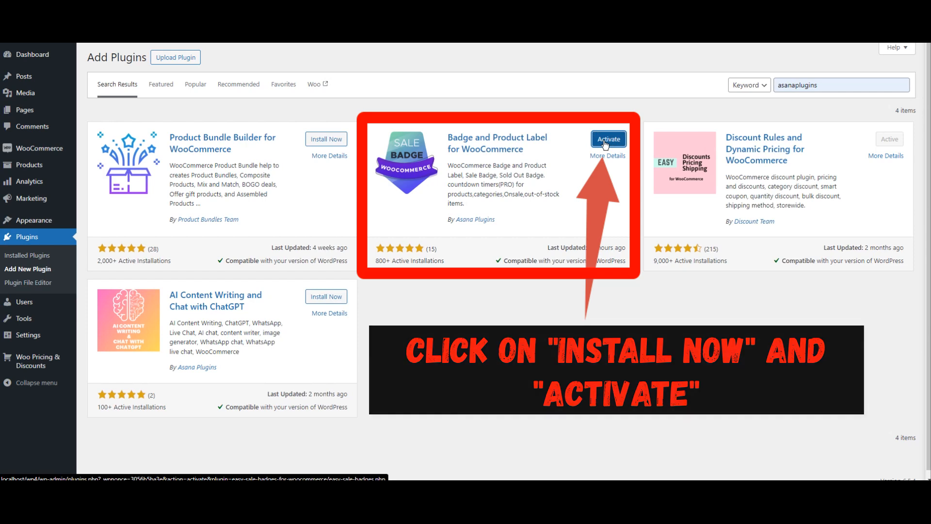
click(605, 142)
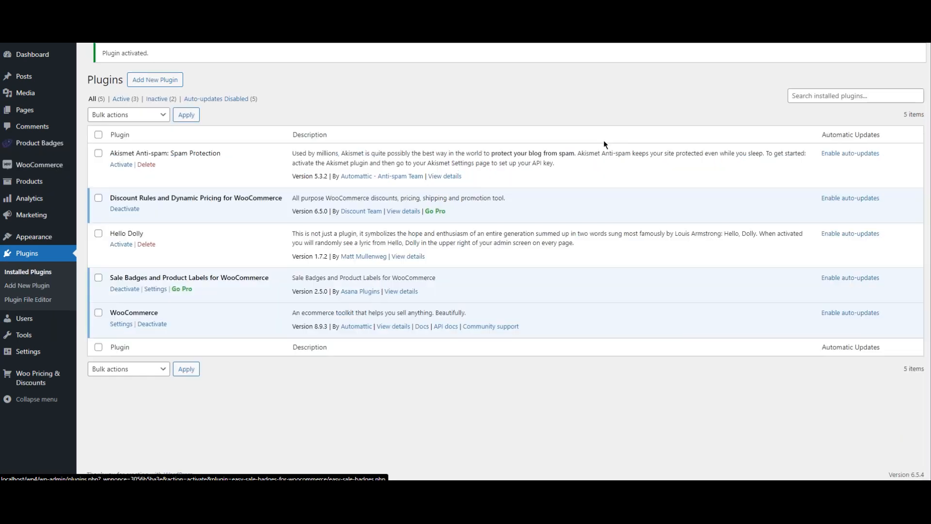